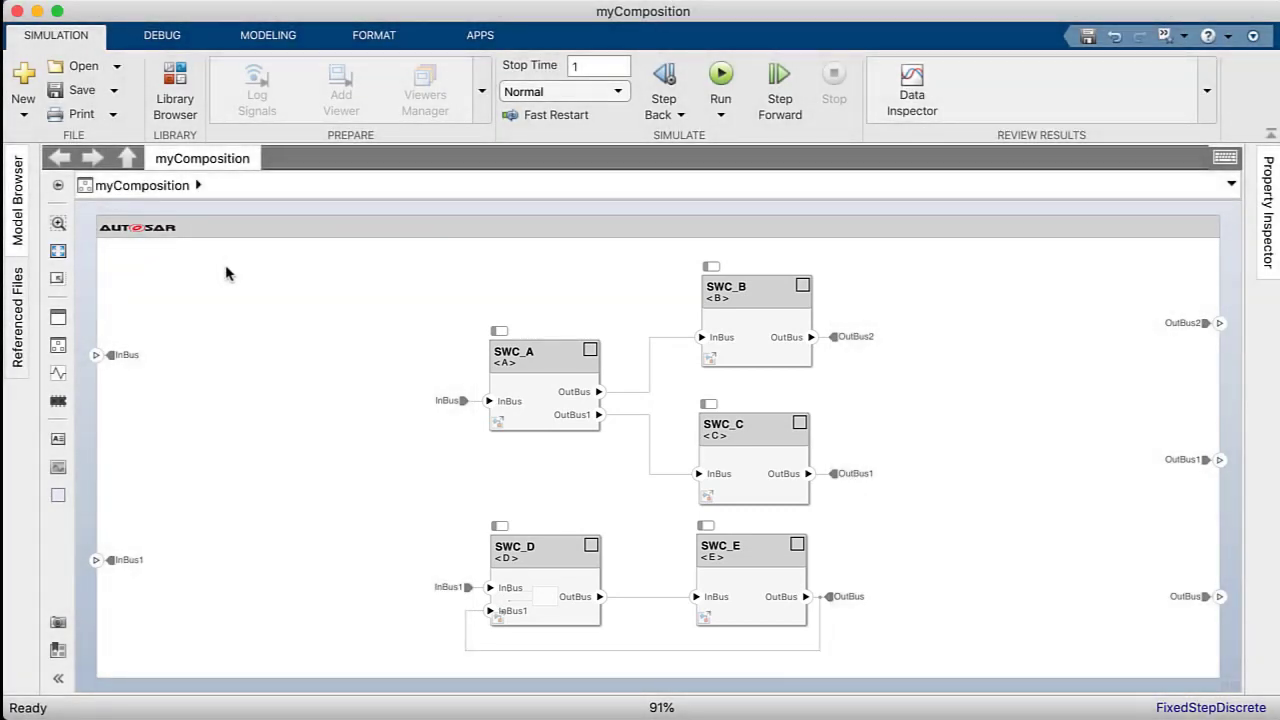
- Open the Schedule Editor beside the composition model, with the whole diagram fitted in view
left_click(268, 35)
left_click(235, 118)
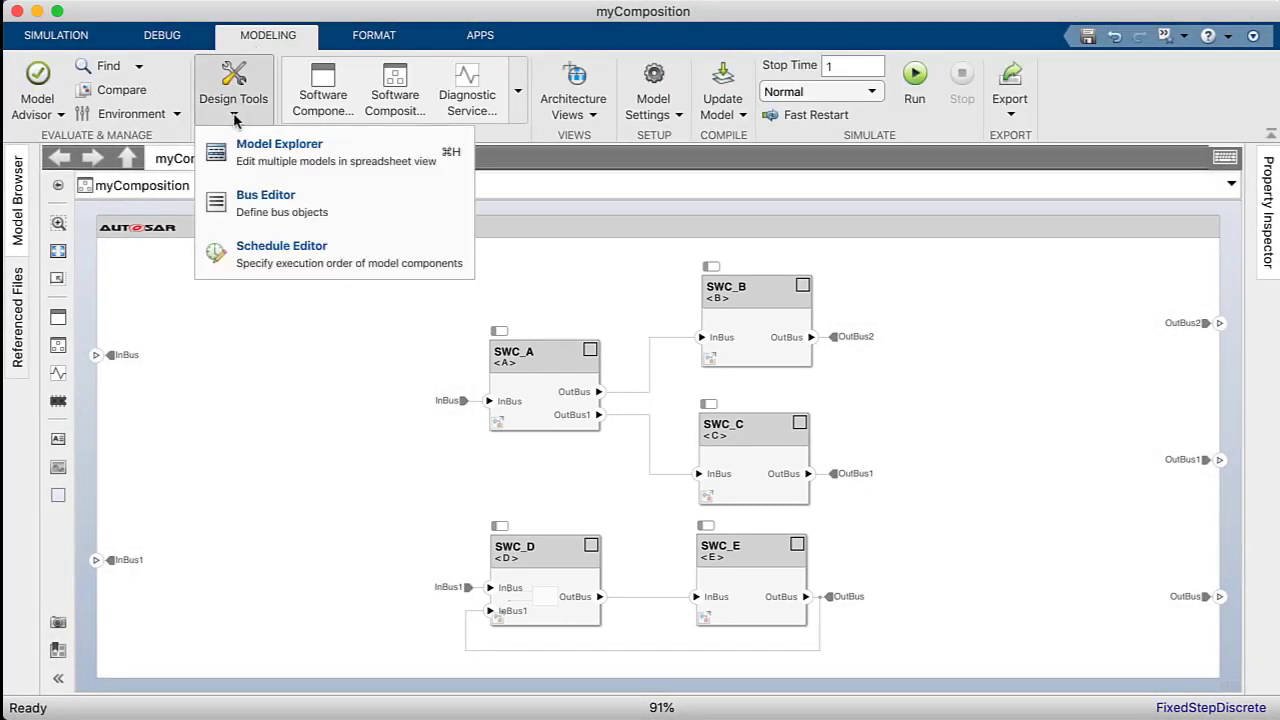
left_click(266, 256)
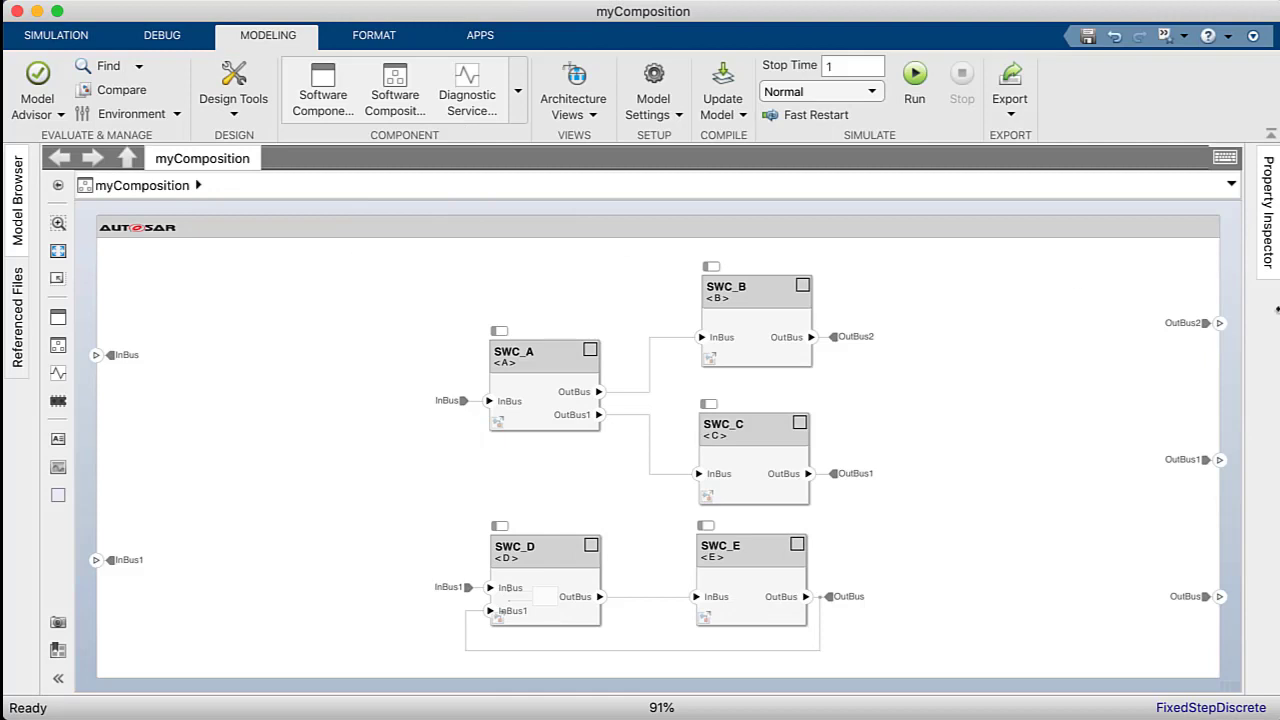
left_click_drag(1276, 310, 616, 297)
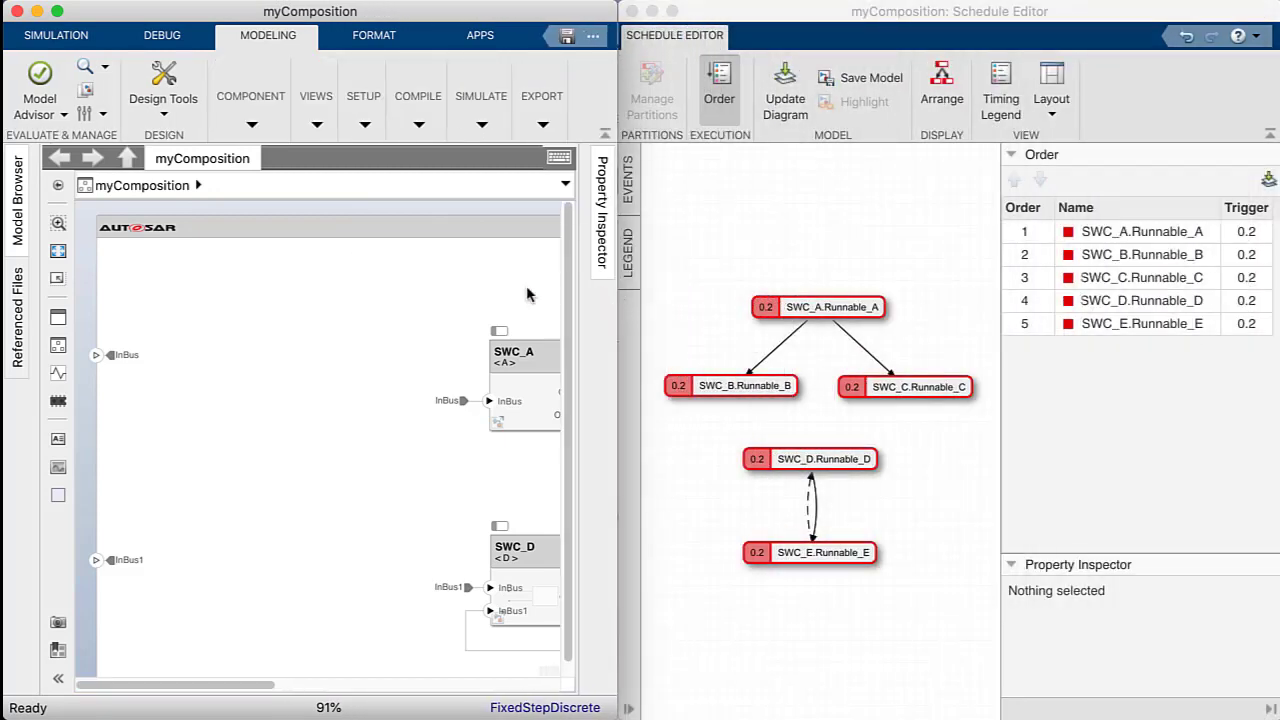
key("space")
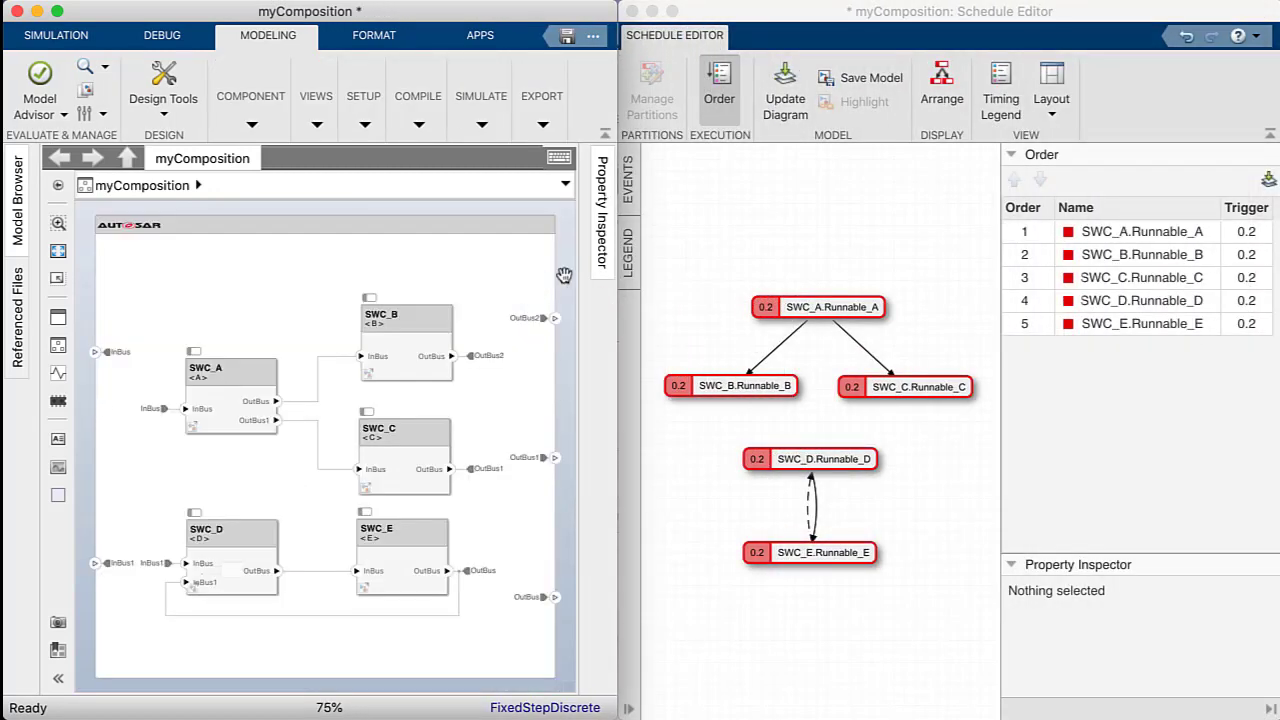
left_click(716, 250)
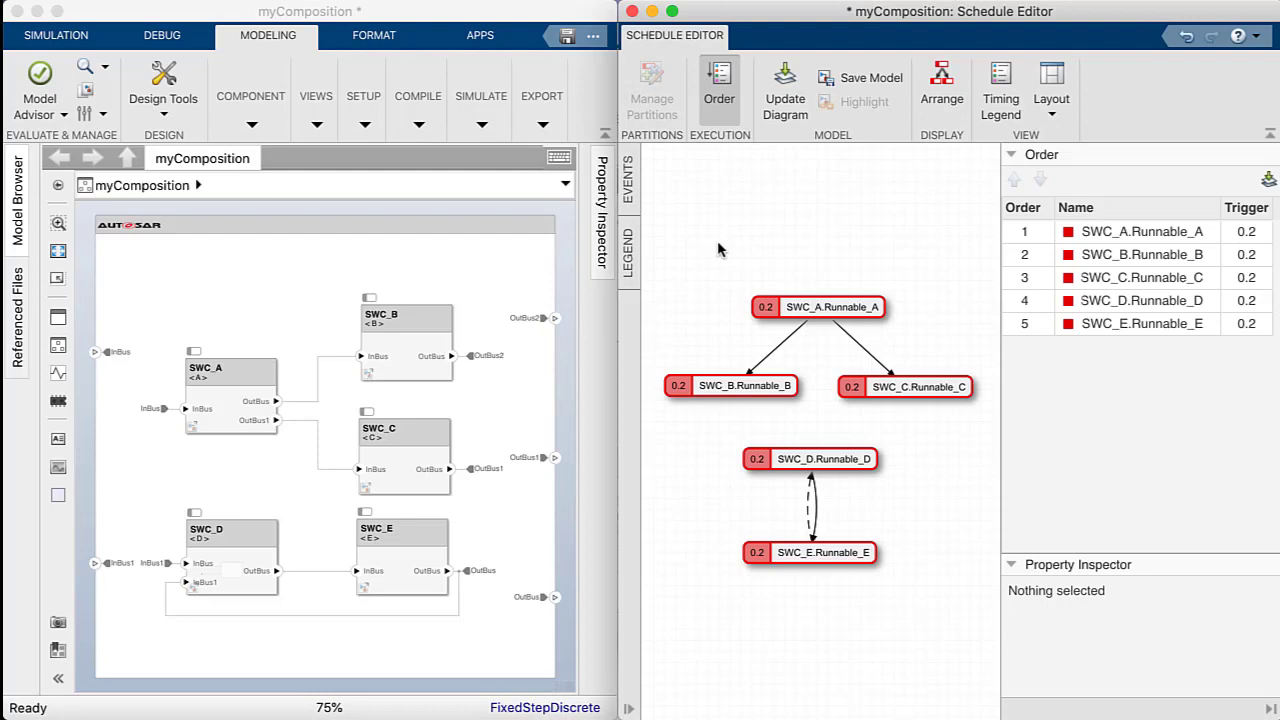
- Inspect the partitions for Runnable_A through Runnable_E, and check component D's runnable mapping
left_click(838, 310)
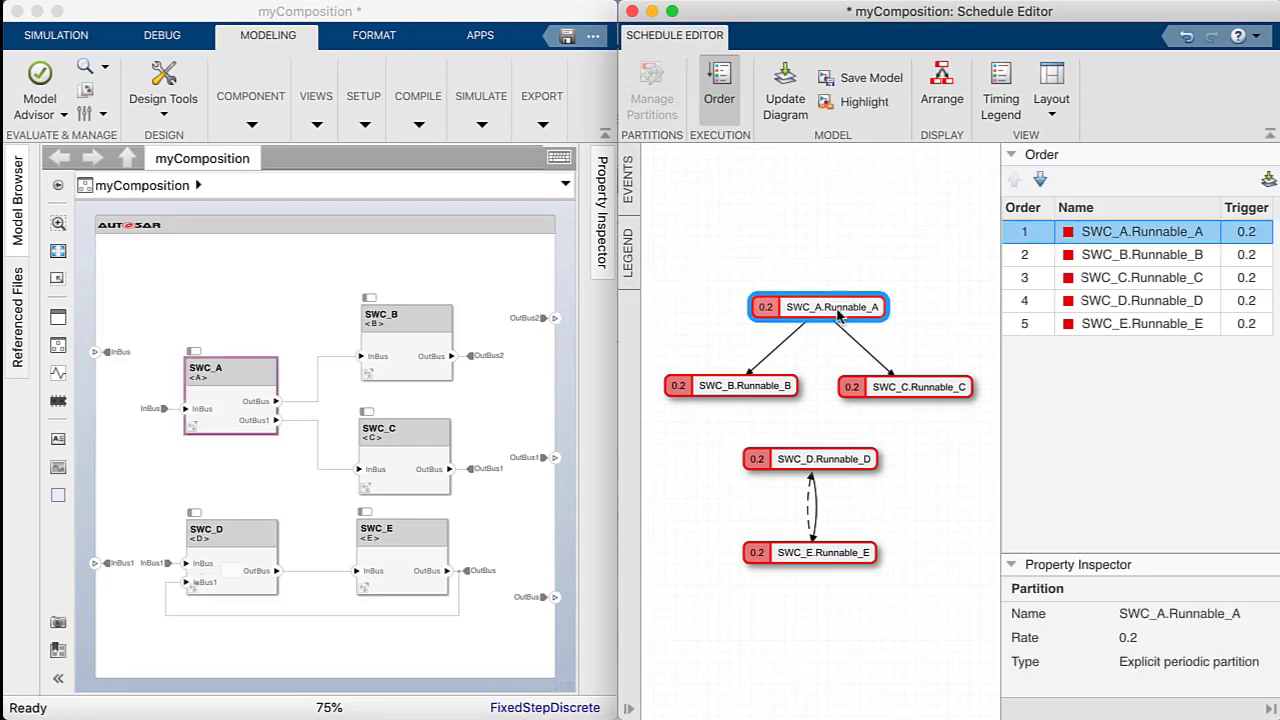
left_click(774, 396)
left_click(880, 398)
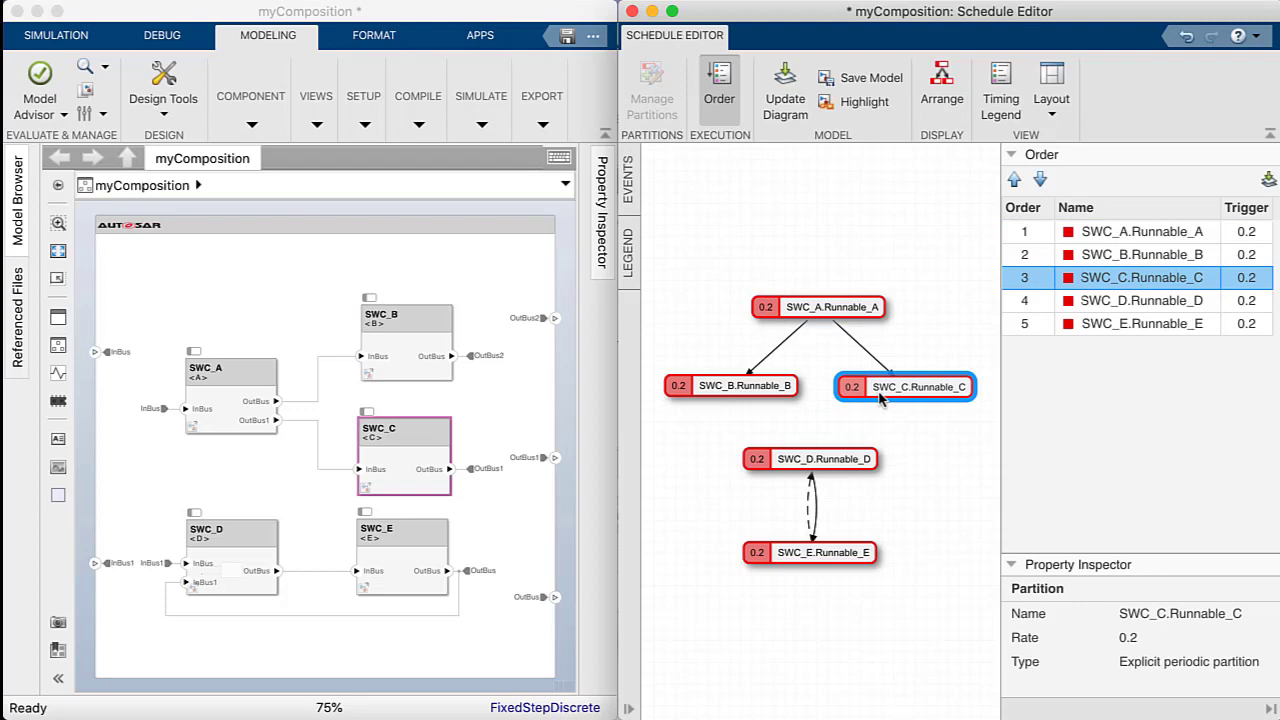
left_click(845, 460)
left_click(843, 560)
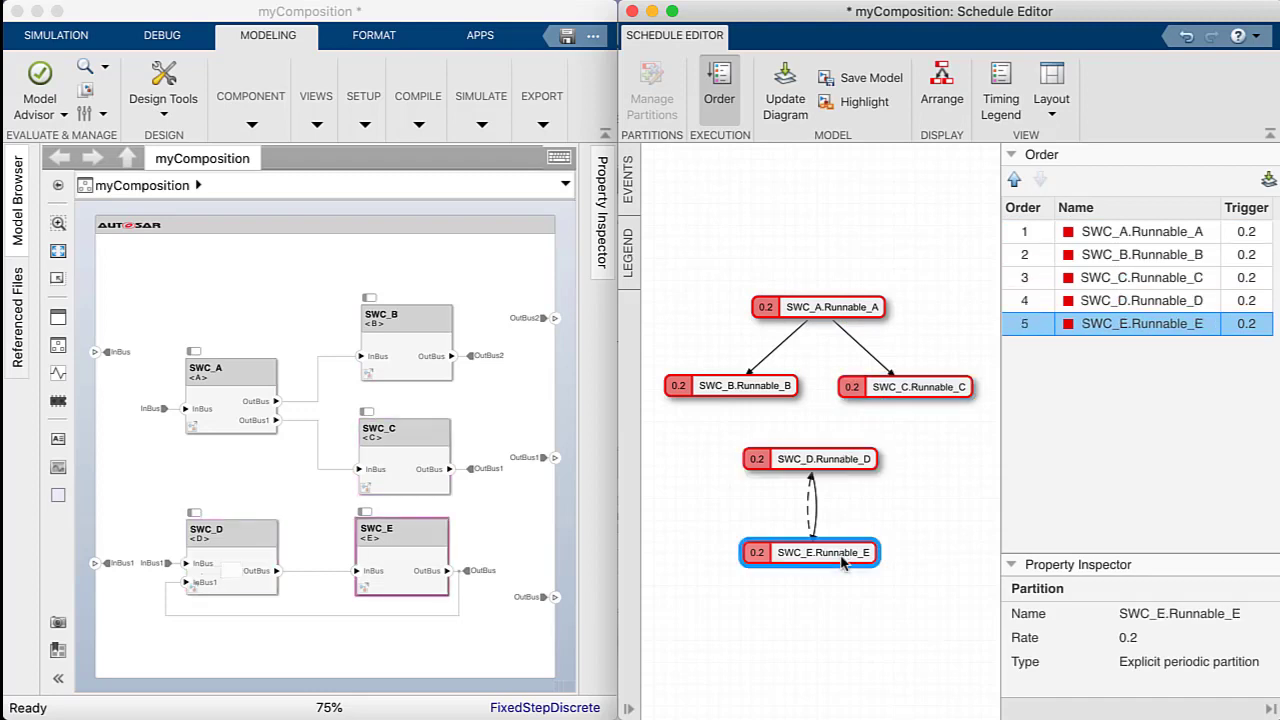
left_click(835, 462)
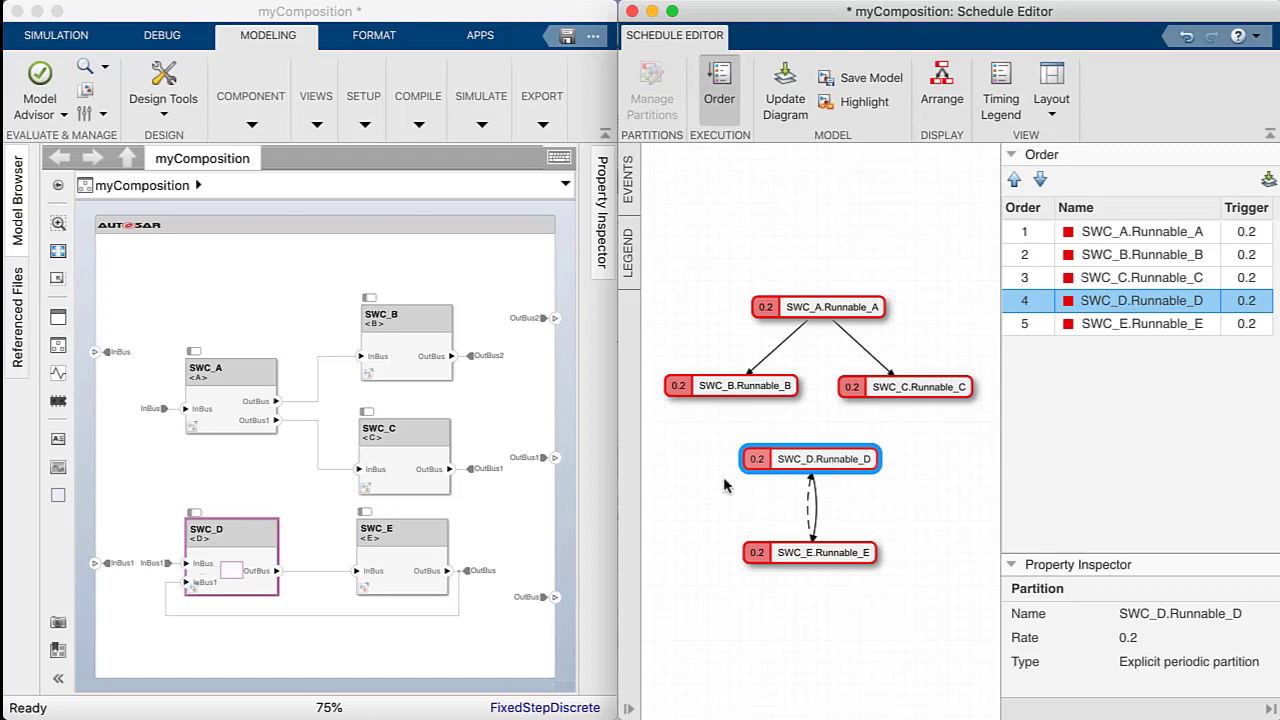
double_click(192, 592)
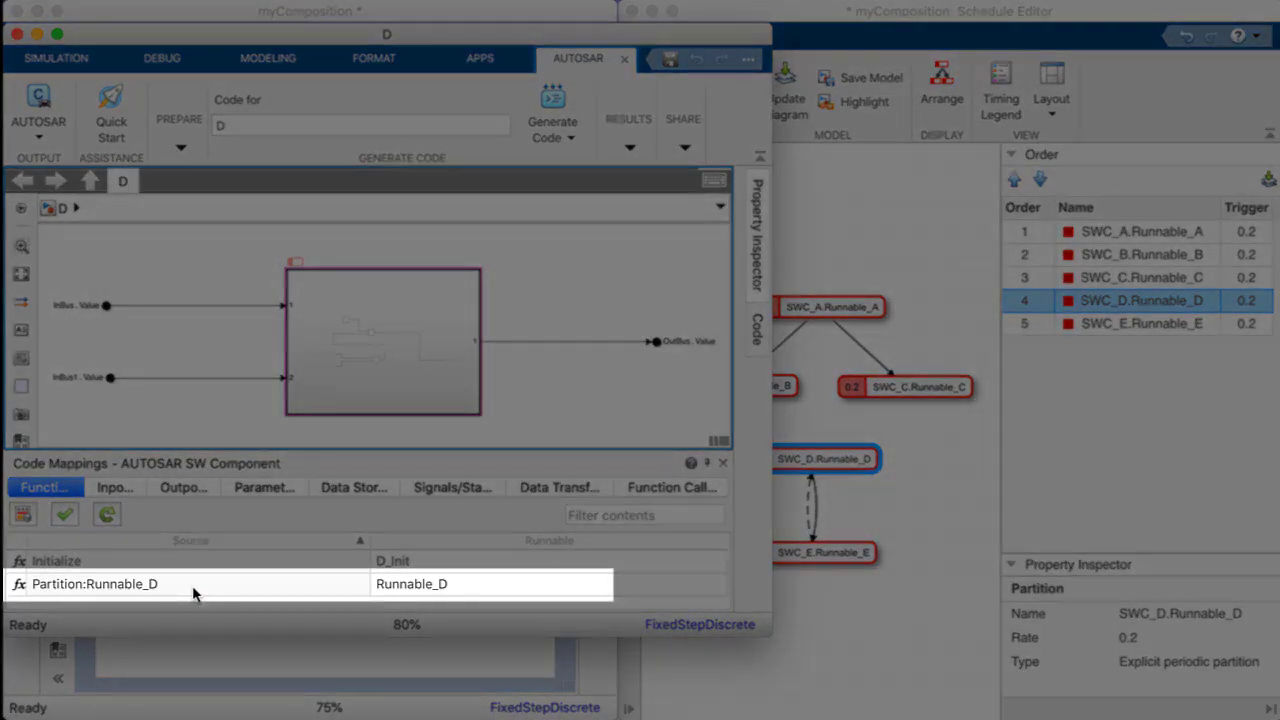
left_click(826, 655)
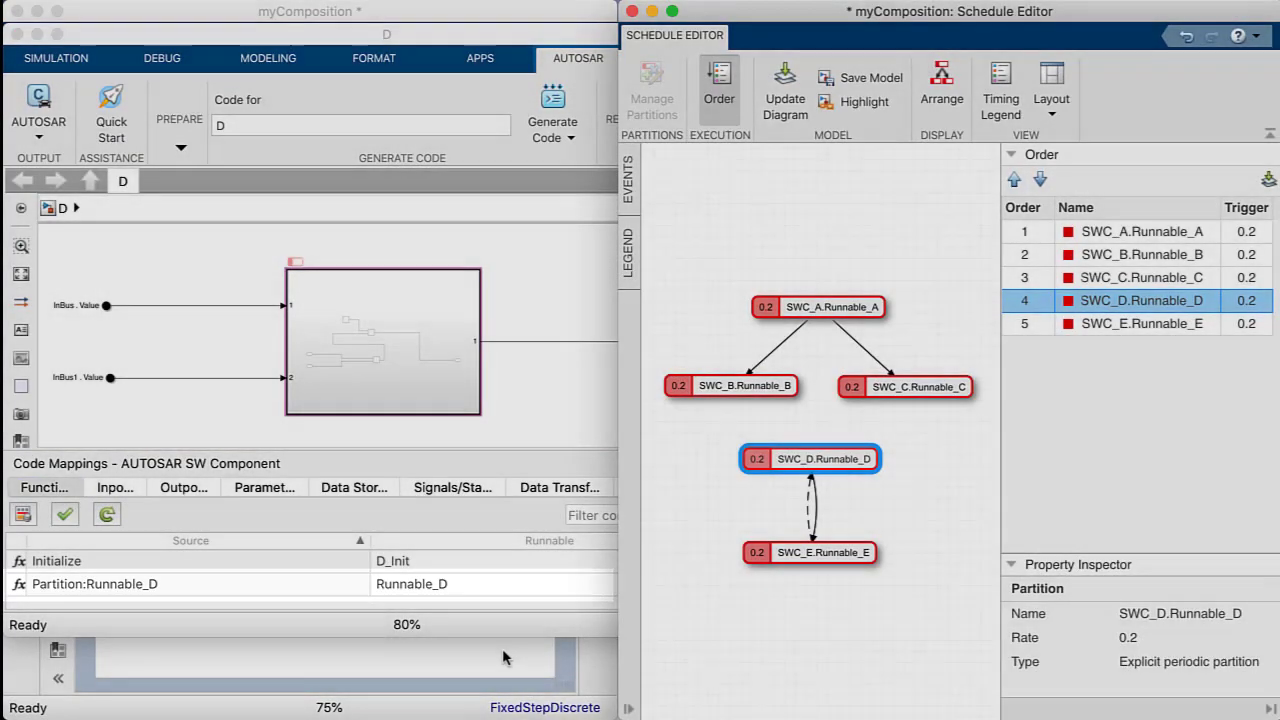
left_click(502, 656)
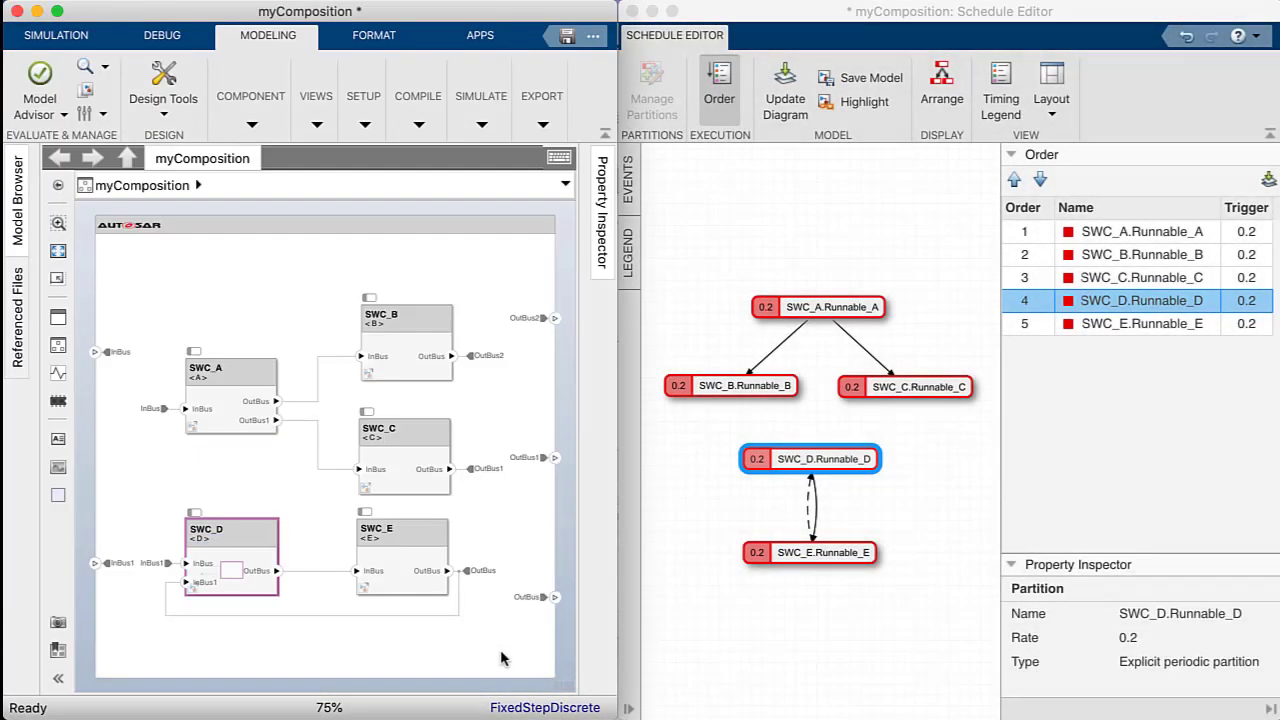
left_click(730, 632)
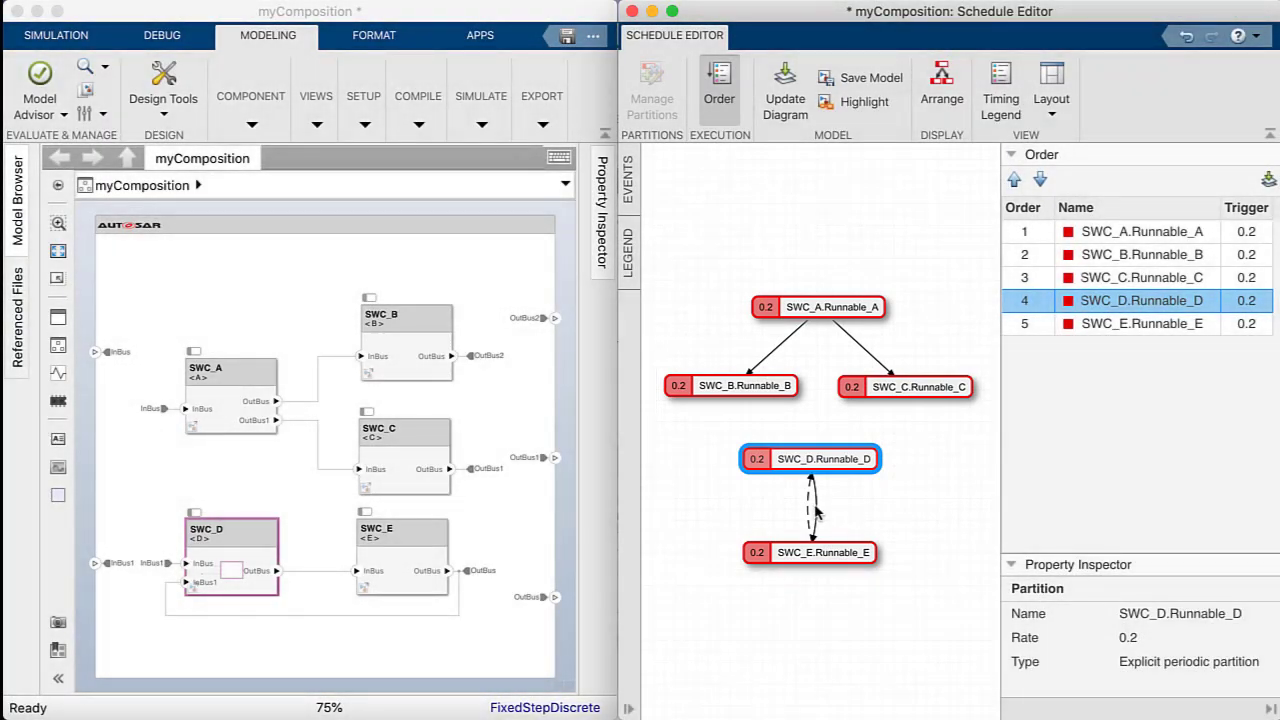
left_click(814, 510)
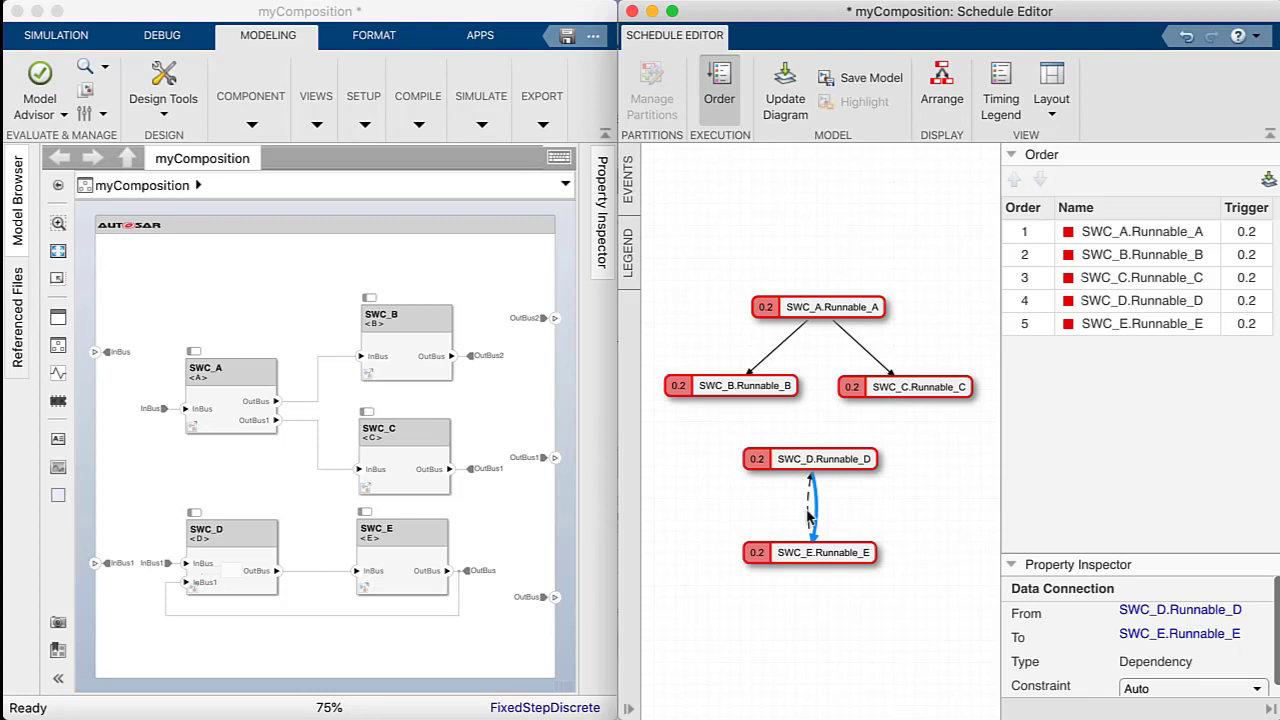
left_click(810, 517)
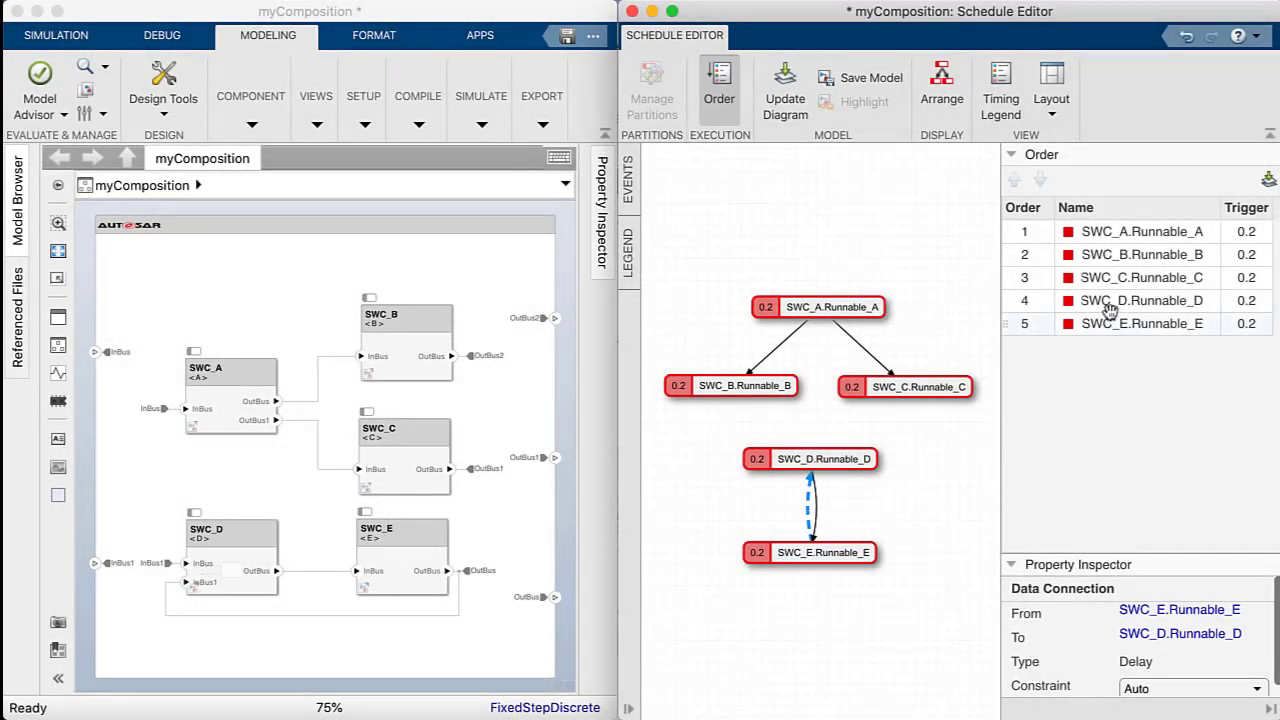
mouse_move(1110, 312)
left_mouse_down()
mouse_move(1122, 300)
mouse_move(1123, 343)
mouse_move(1133, 303)
left_mouse_up()
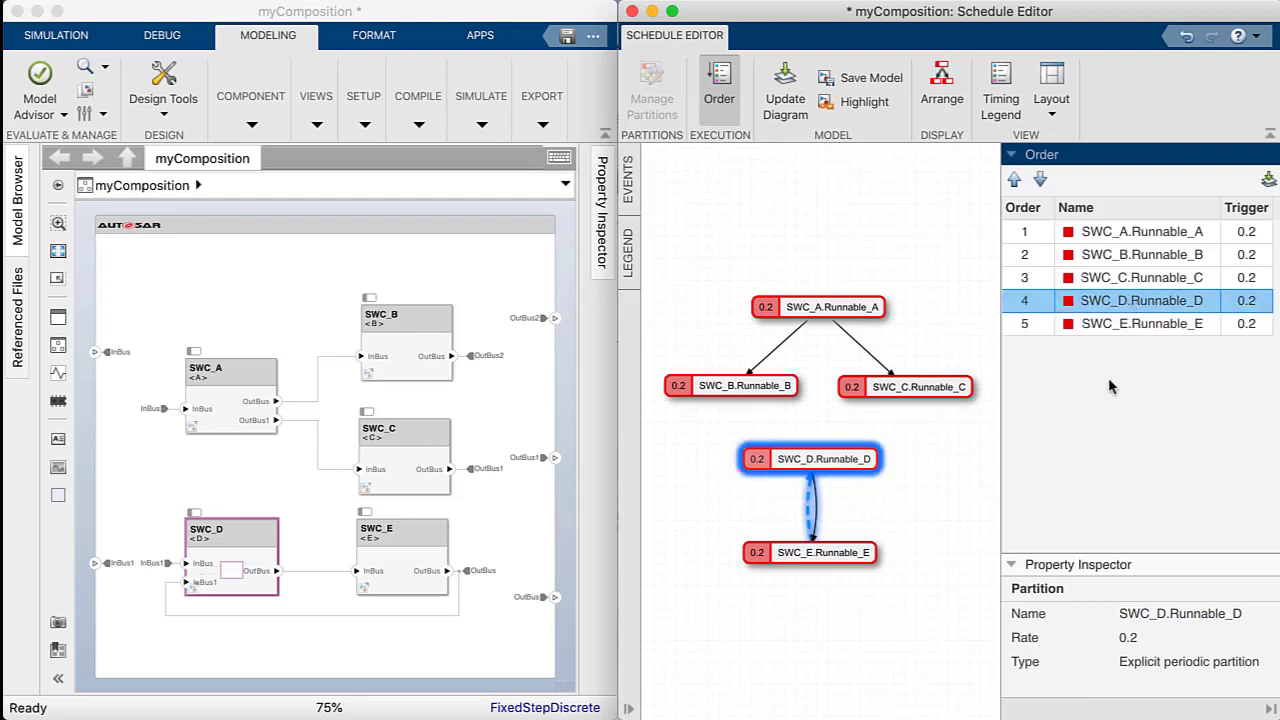
left_click(985, 367)
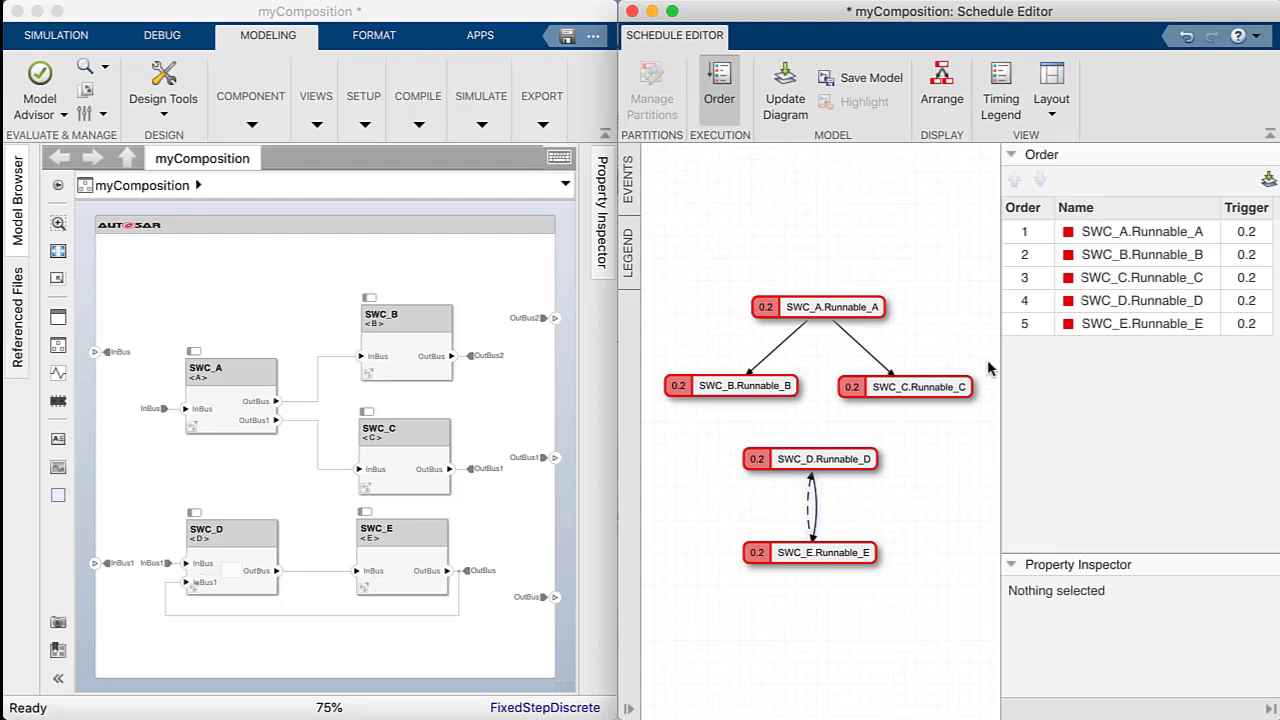
left_click(323, 573)
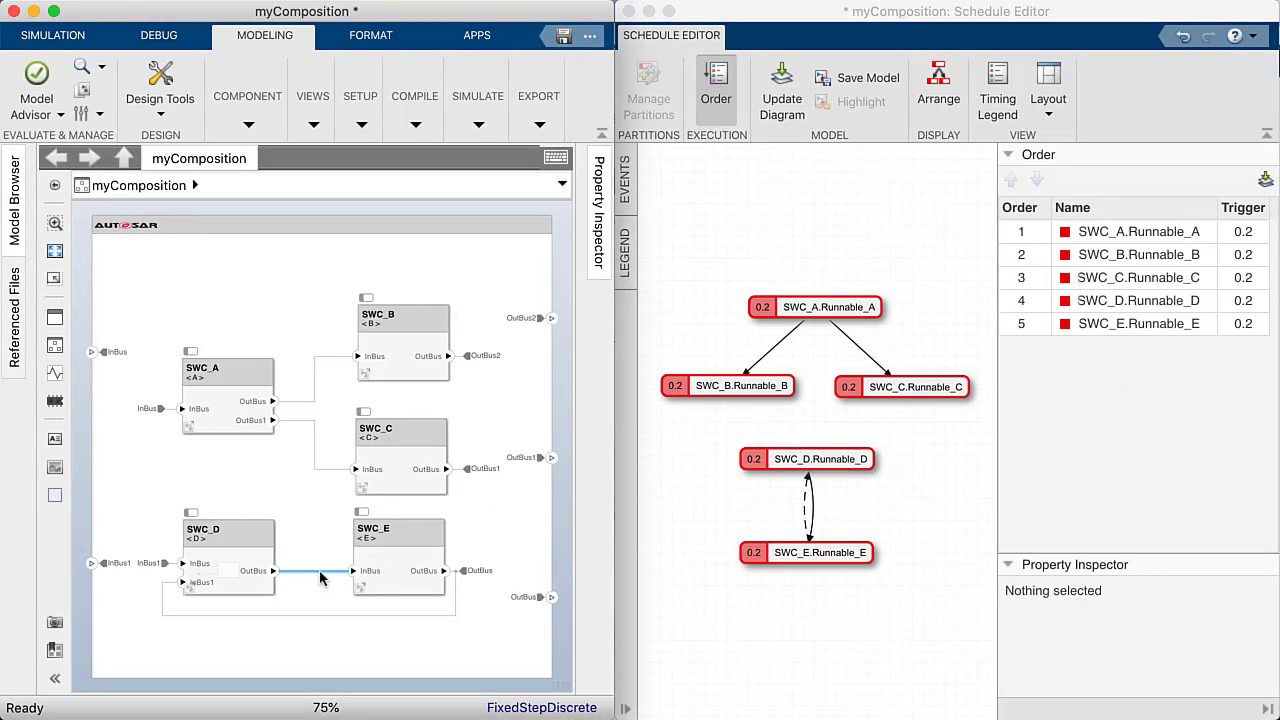
- Enable Log Selected Signals on the SWC_D to SWC_E signal line
right_click(320, 574)
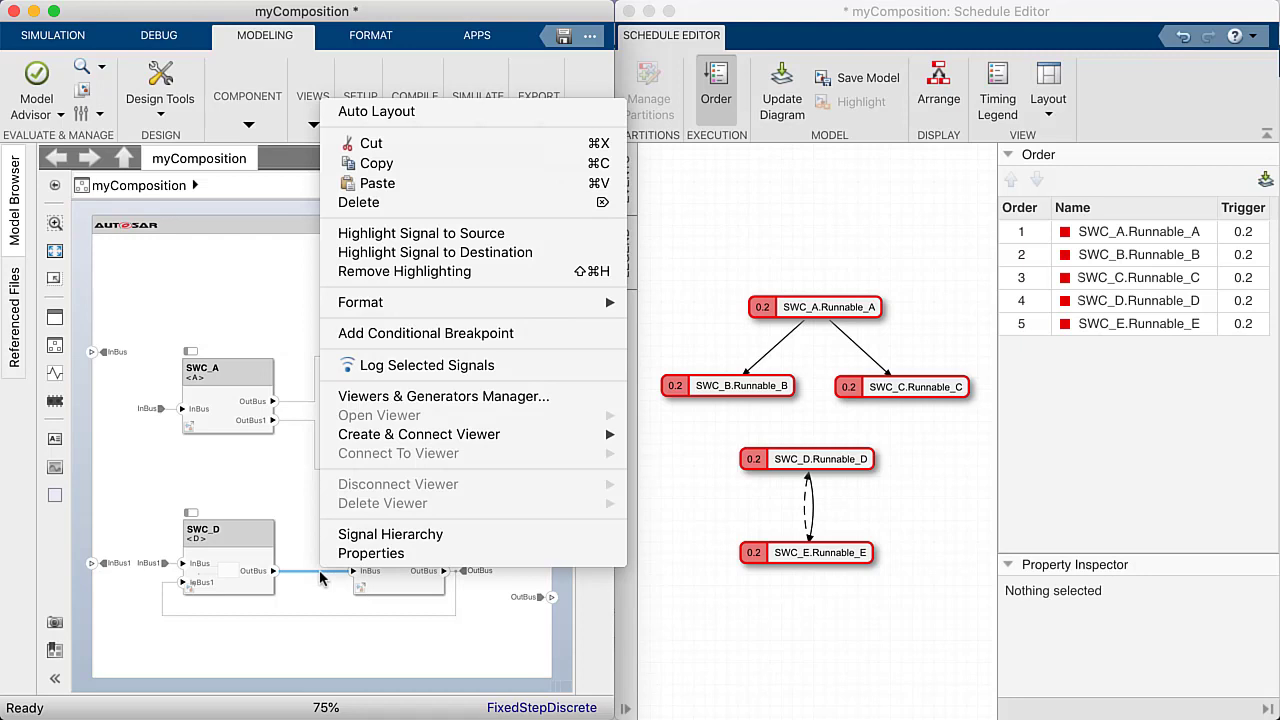
left_click(372, 366)
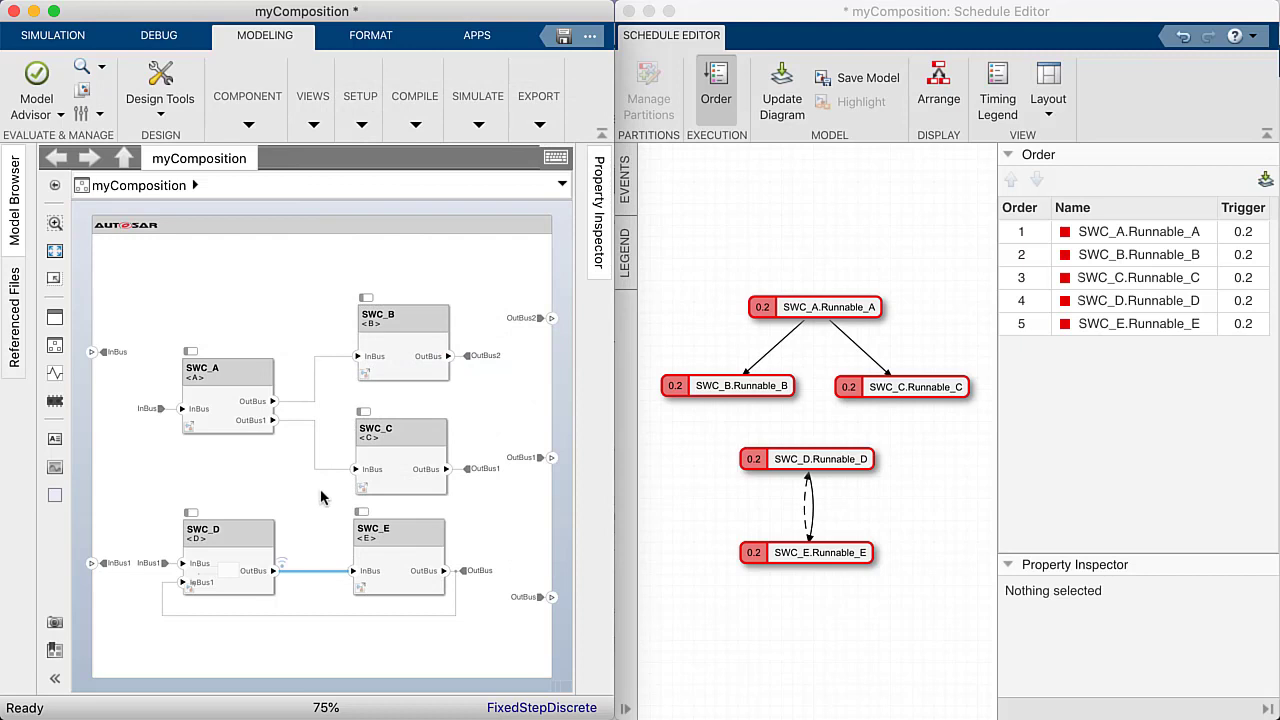
left_click(313, 530)
left_click(68, 45)
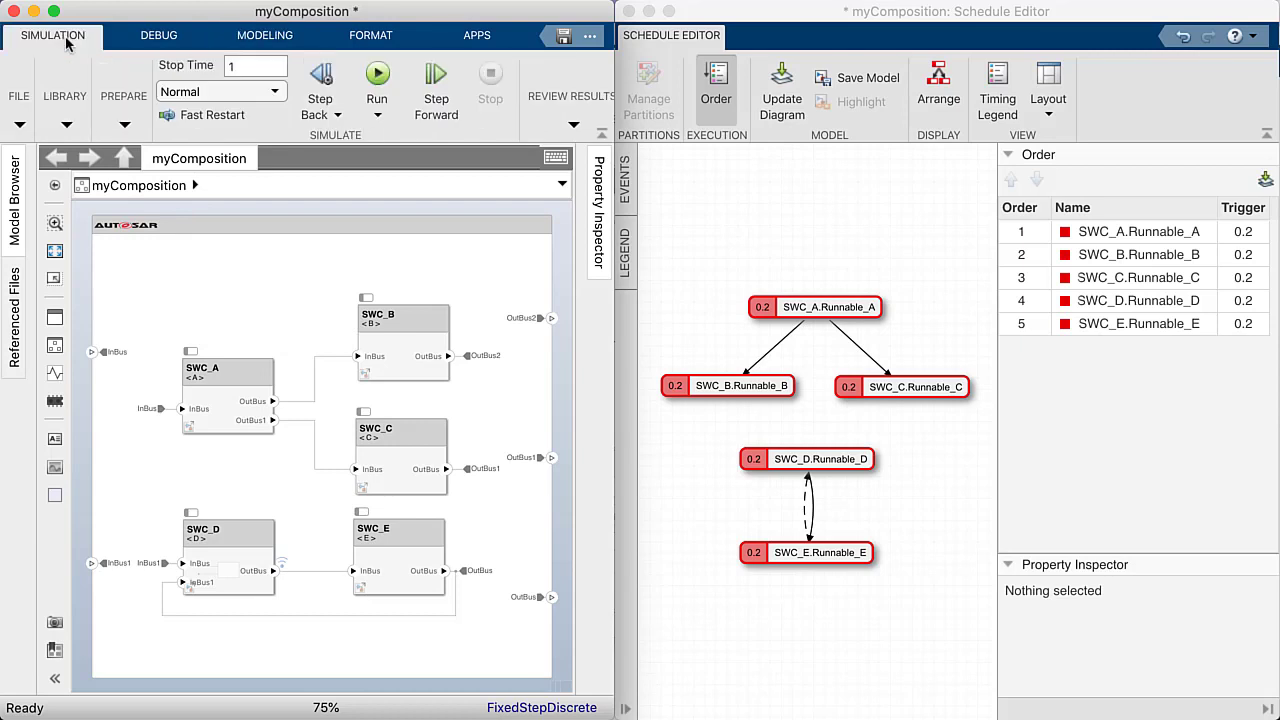
- Run the simulation, then move SWC_D.Runnable_D below SWC_E.Runnable_E in the Order table
left_click(378, 75)
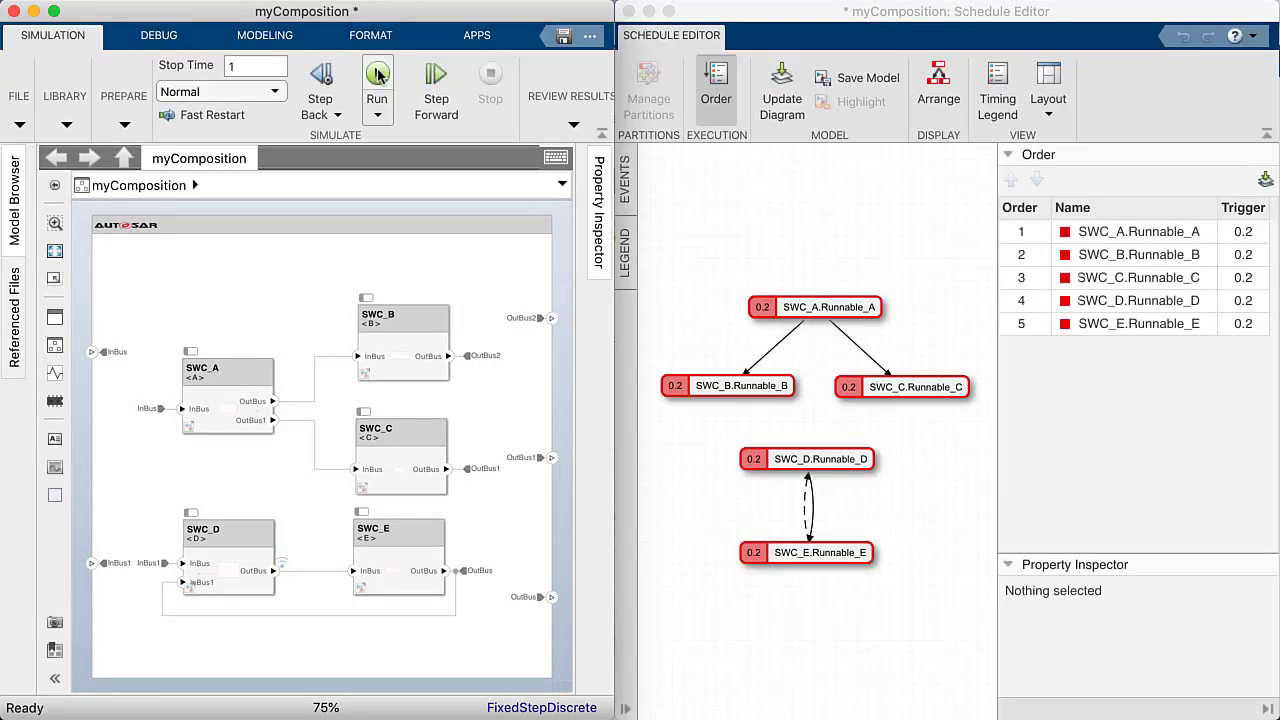
left_click(1118, 302)
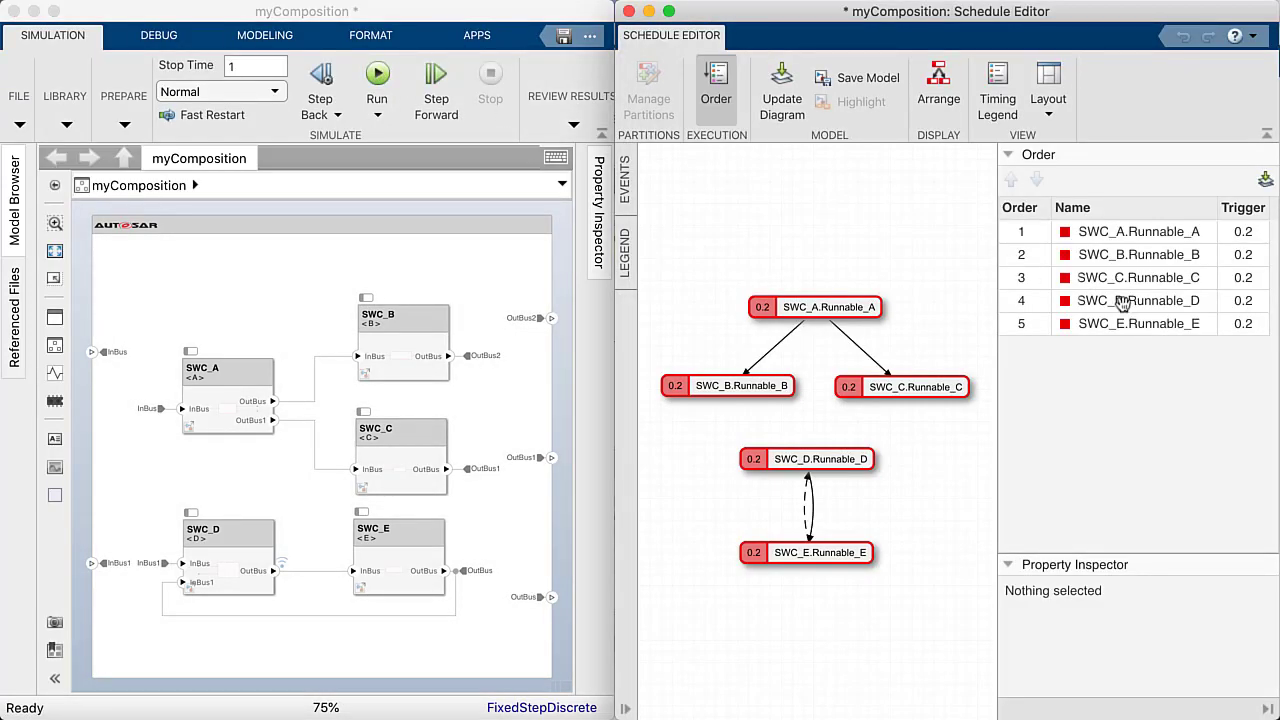
left_click_drag(1118, 302, 1118, 324)
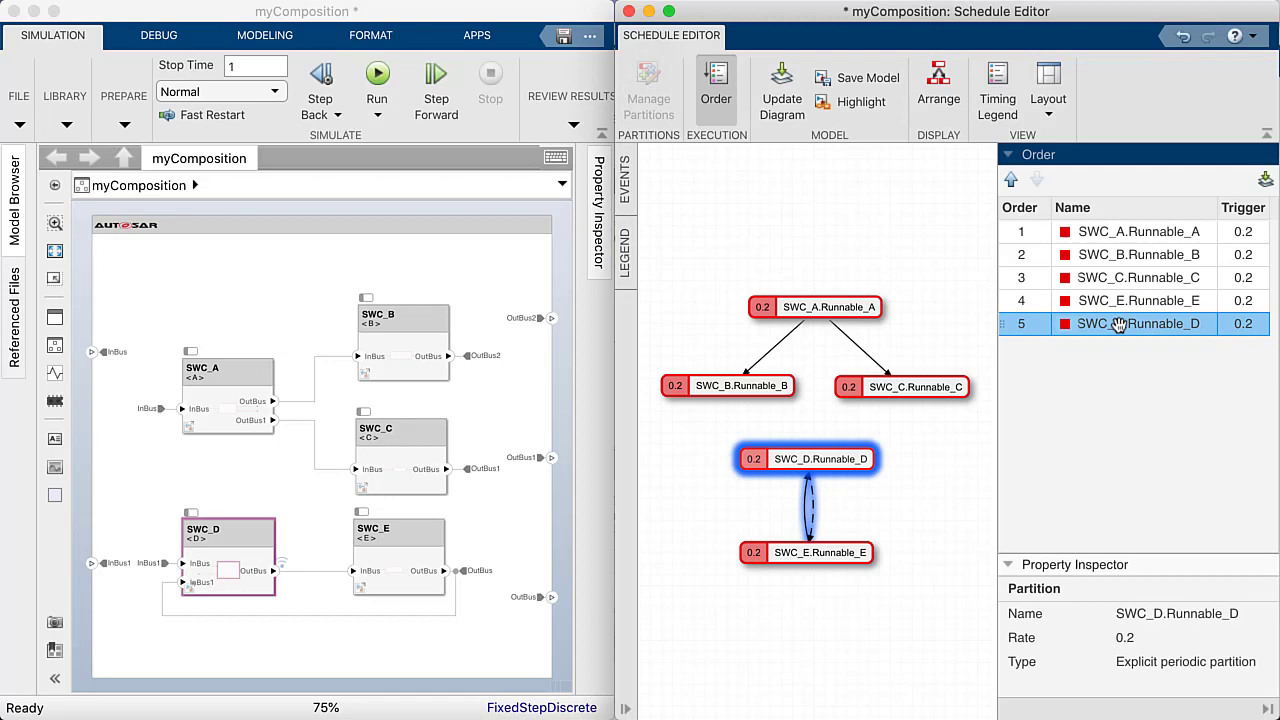
- Rerun with Runnable_E fourth and Runnable_D fifth, then open the Simulation Data Inspector
left_click(952, 318)
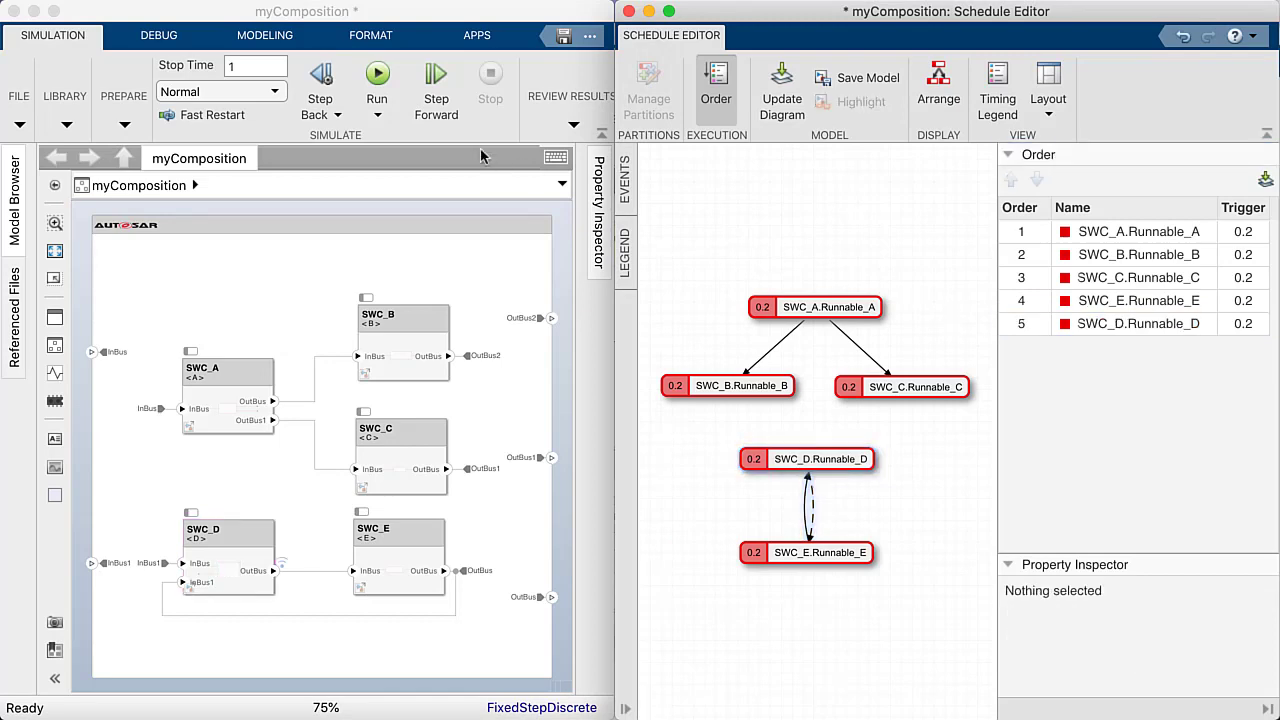
left_click(376, 78)
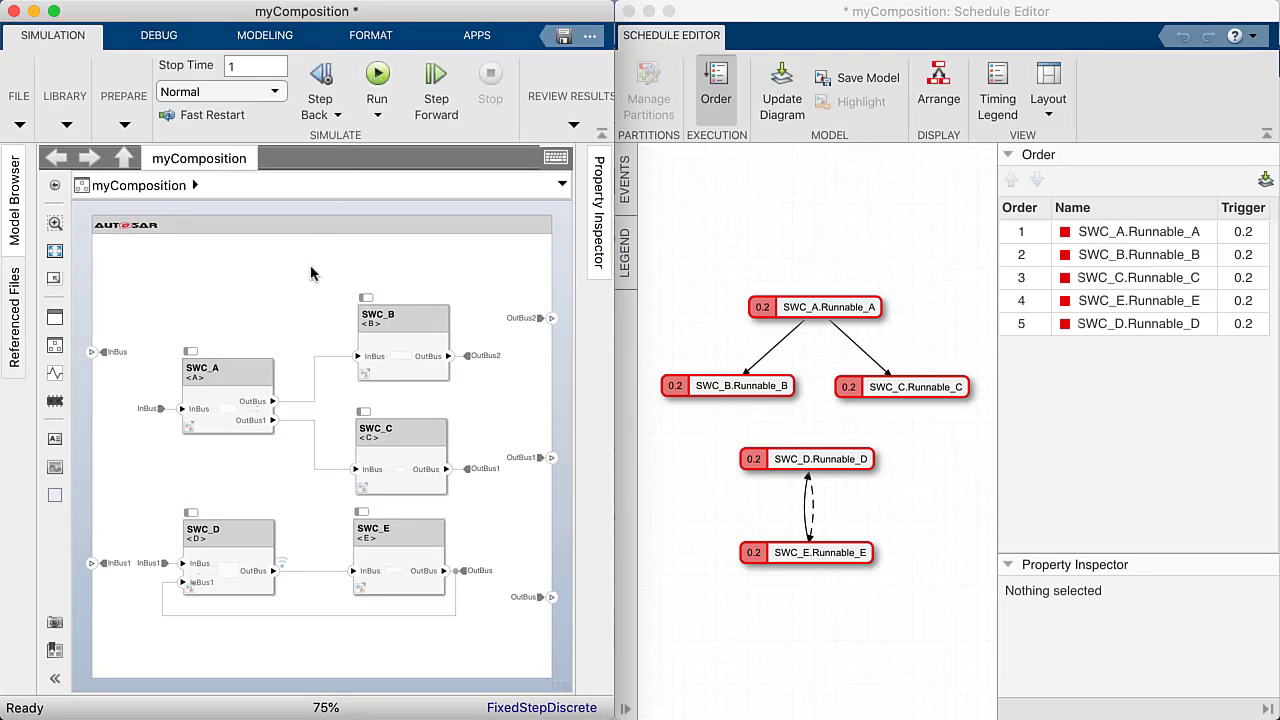
left_click(281, 571)
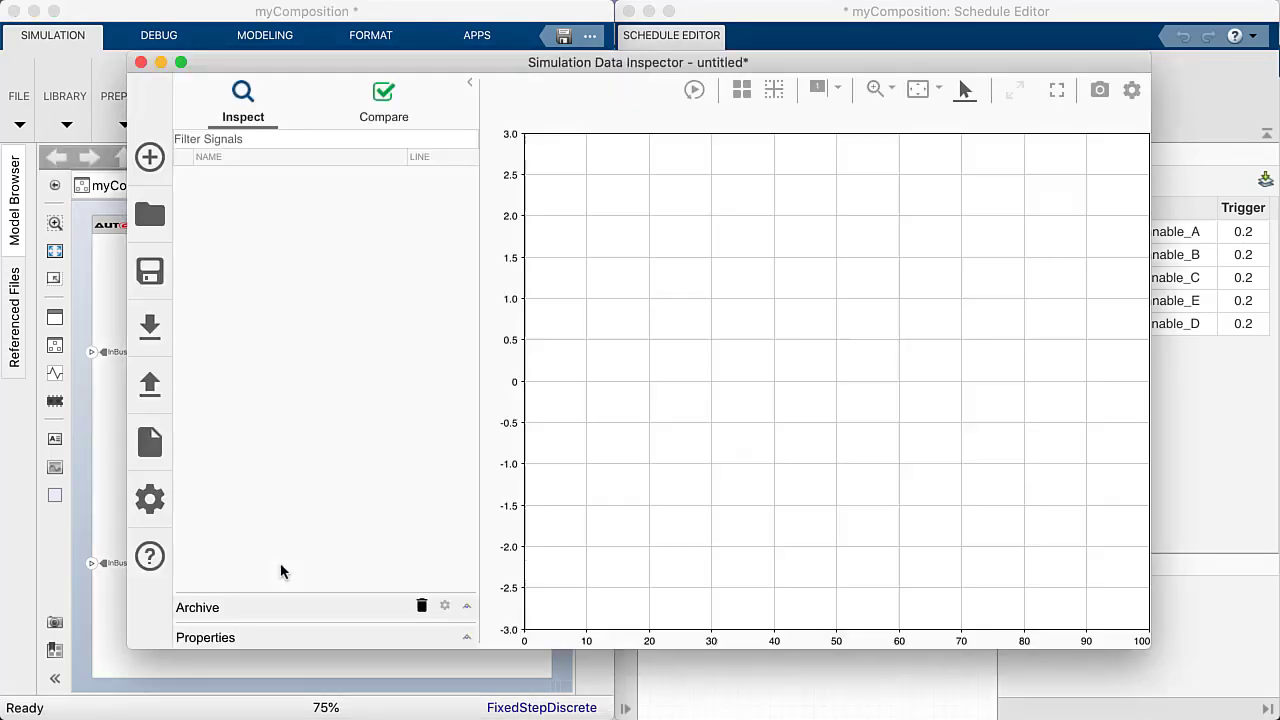
- Compare Run 1: myComposition as baseline against Run 2: myComposition
left_click(380, 114)
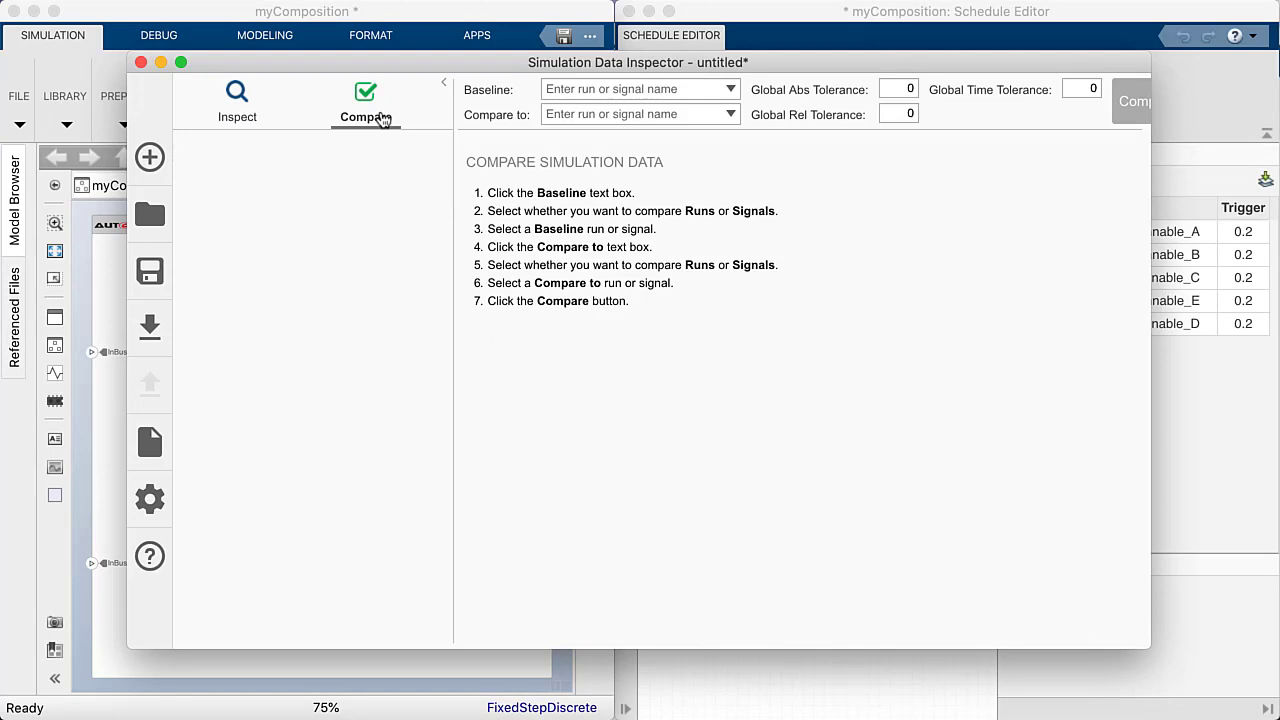
left_click(731, 89)
left_click(614, 110)
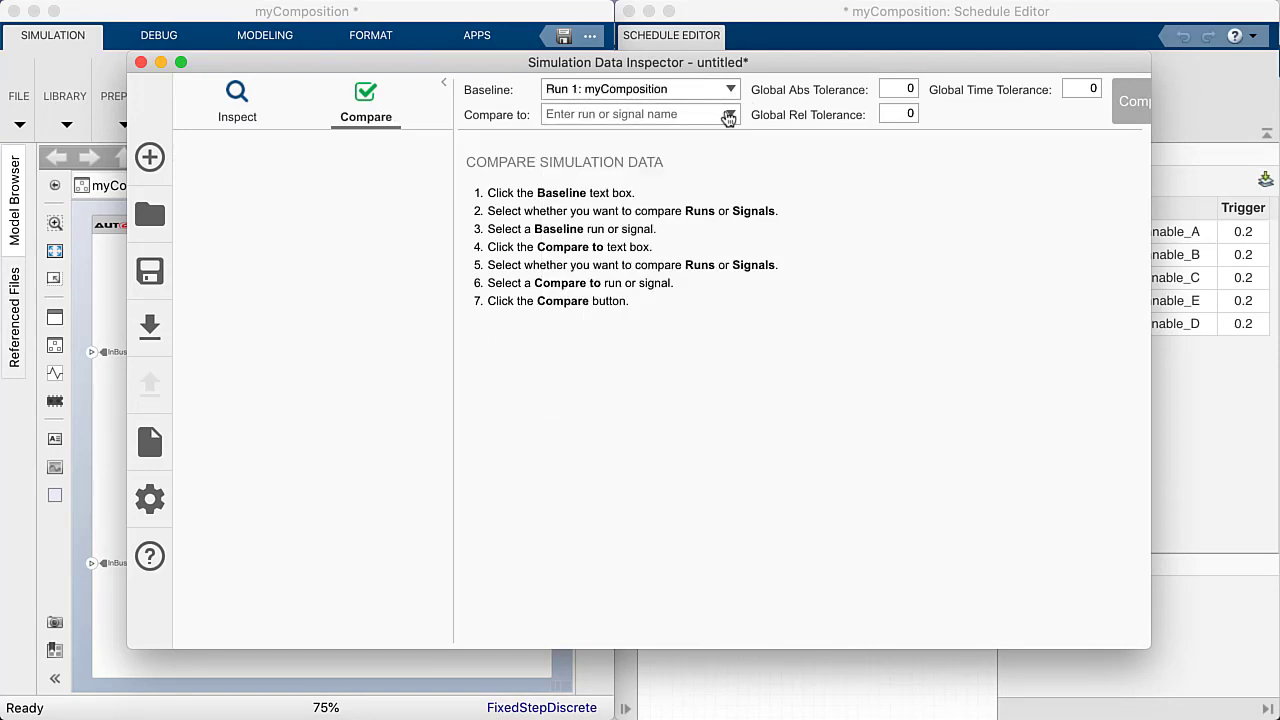
left_click(731, 114)
left_click(610, 162)
left_click_drag(1151, 158, 1248, 158)
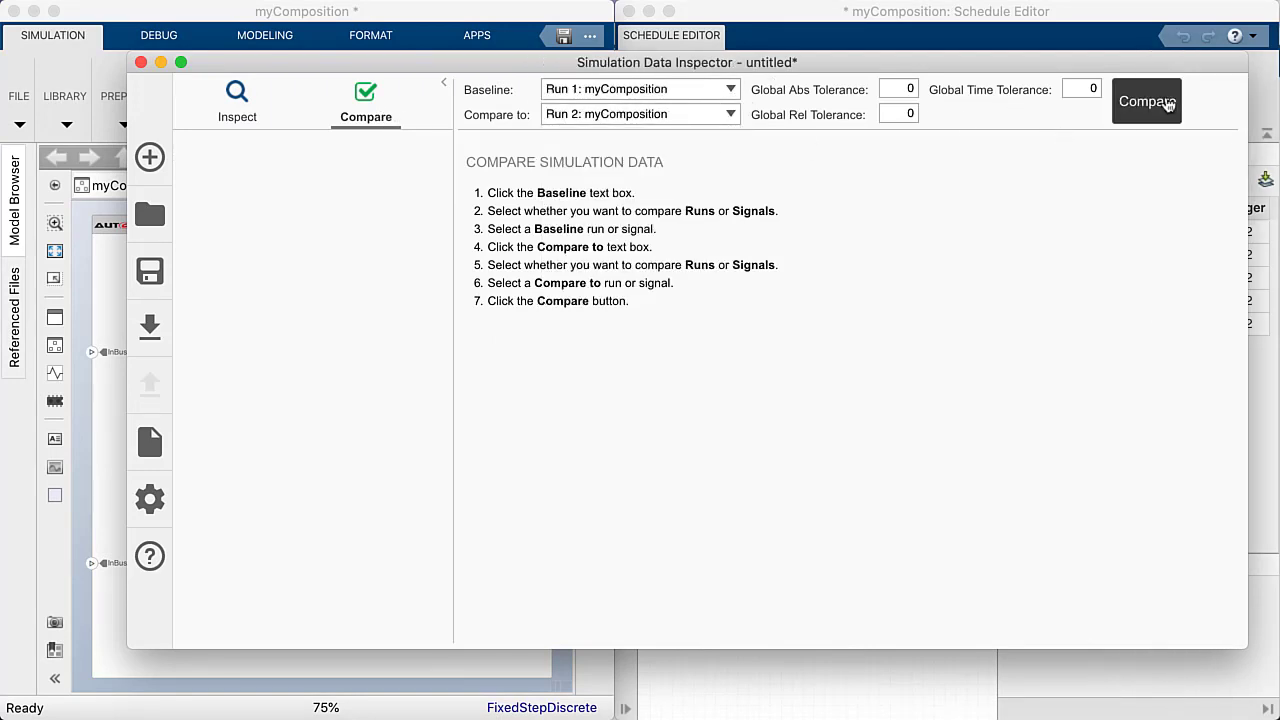
left_click(1166, 103)
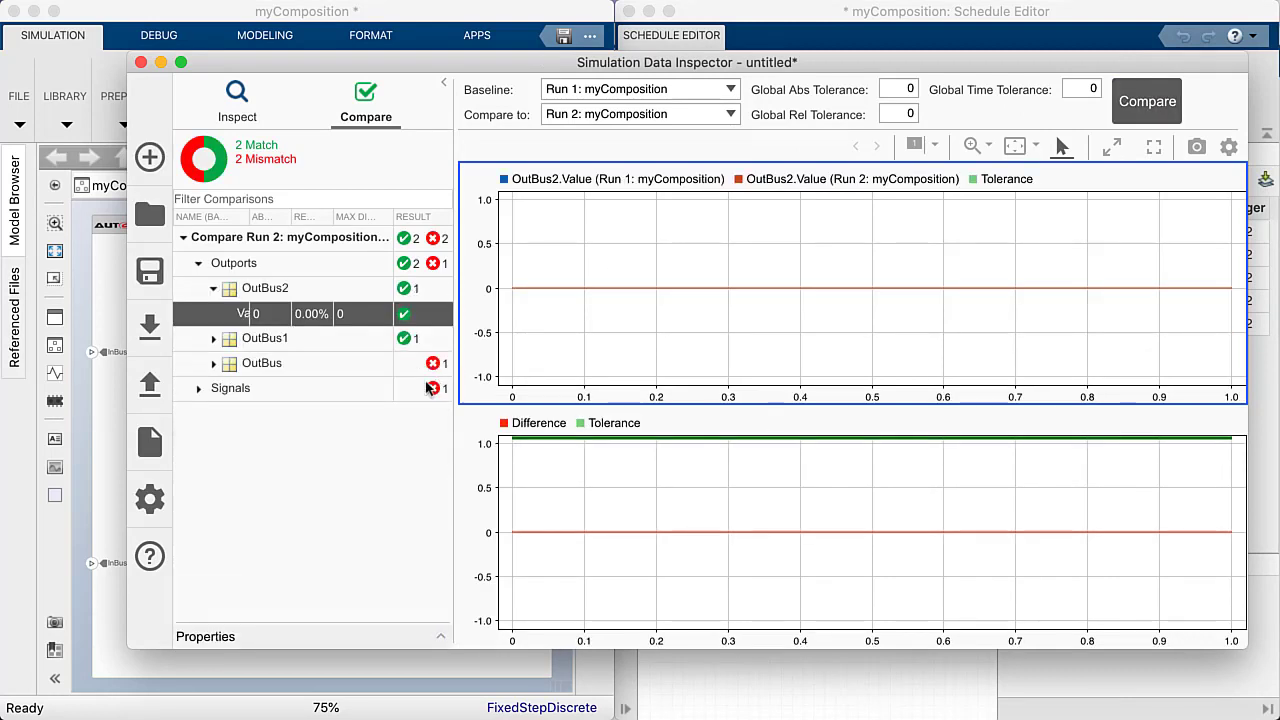
- Plot the SWC_D:1 signal difference, which mismatches by up to 8, then return to the model
left_click(198, 263)
left_click(198, 288)
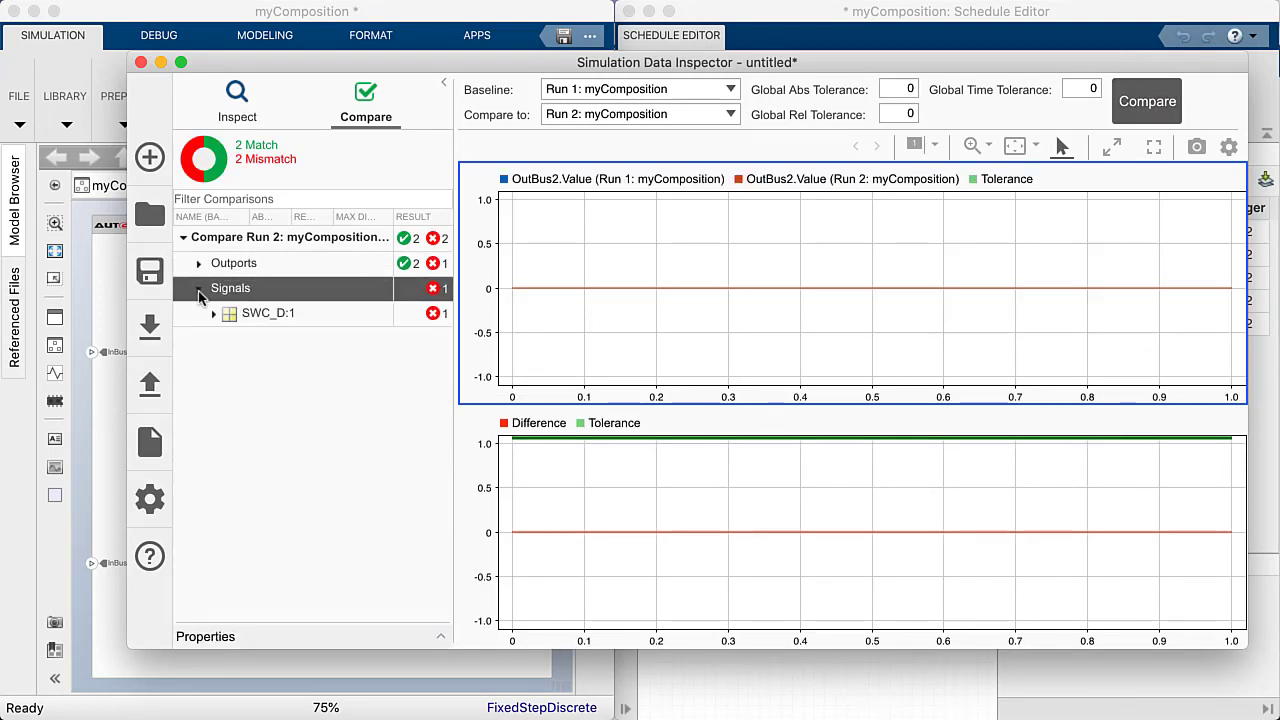
left_click(213, 313)
left_click(218, 340)
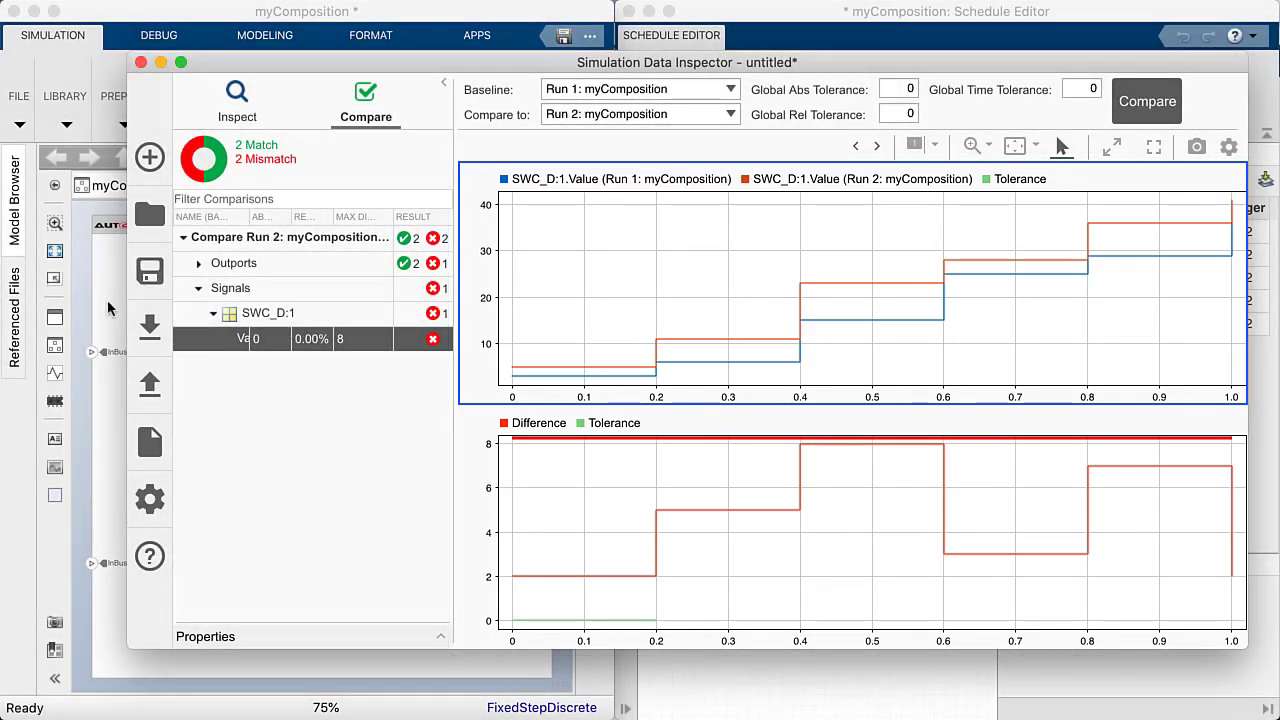
left_click(110, 308)
- Move SWC_D.Runnable_D back to fourth, before SWC_E.Runnable_E, in the execution order
left_click(1039, 658)
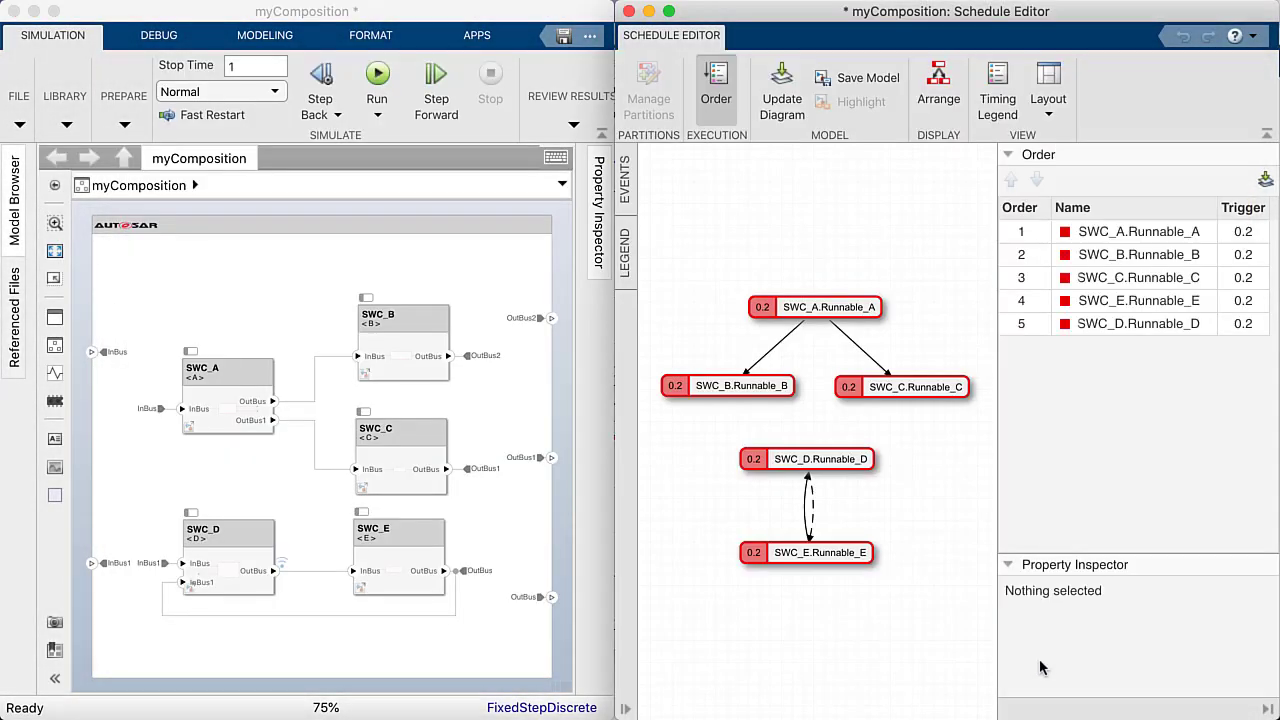
mouse_move(1138, 300)
left_mouse_down()
mouse_move(1148, 318)
mouse_move(1152, 304)
left_mouse_up()
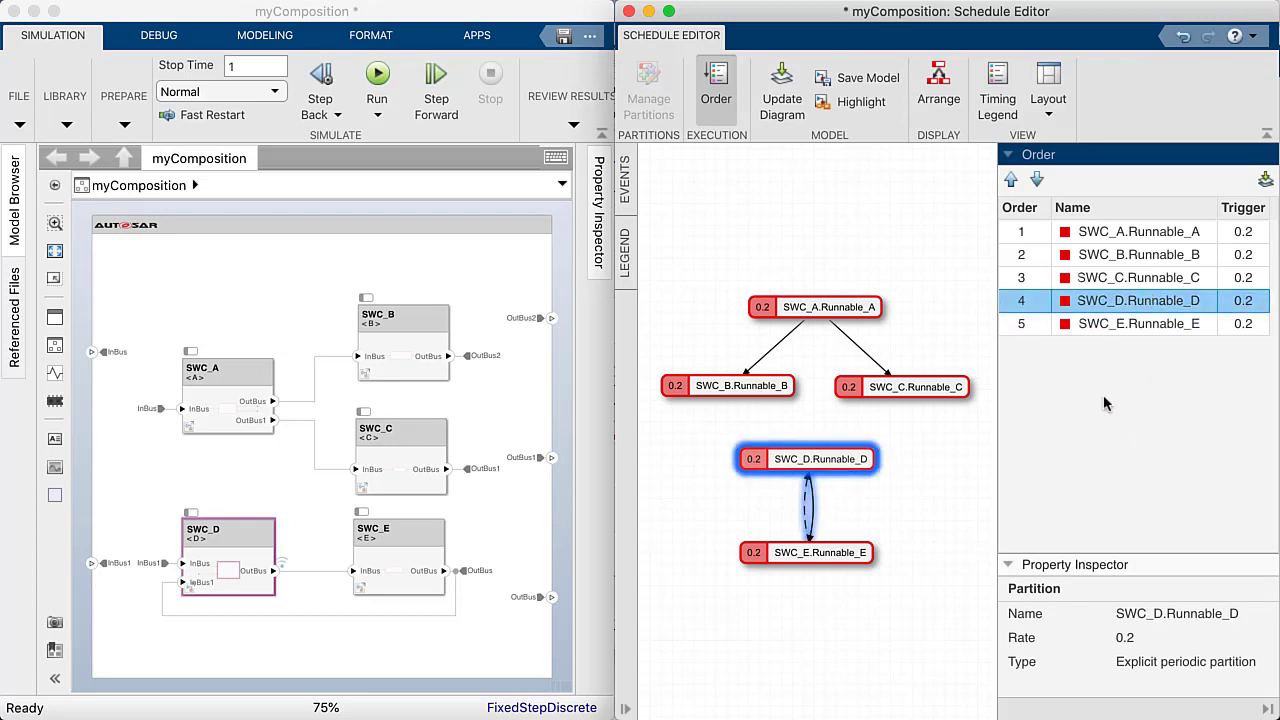
left_click(965, 450)
- Export the composition with Generate Code and ARXML and confirm the export settings
left_click(555, 272)
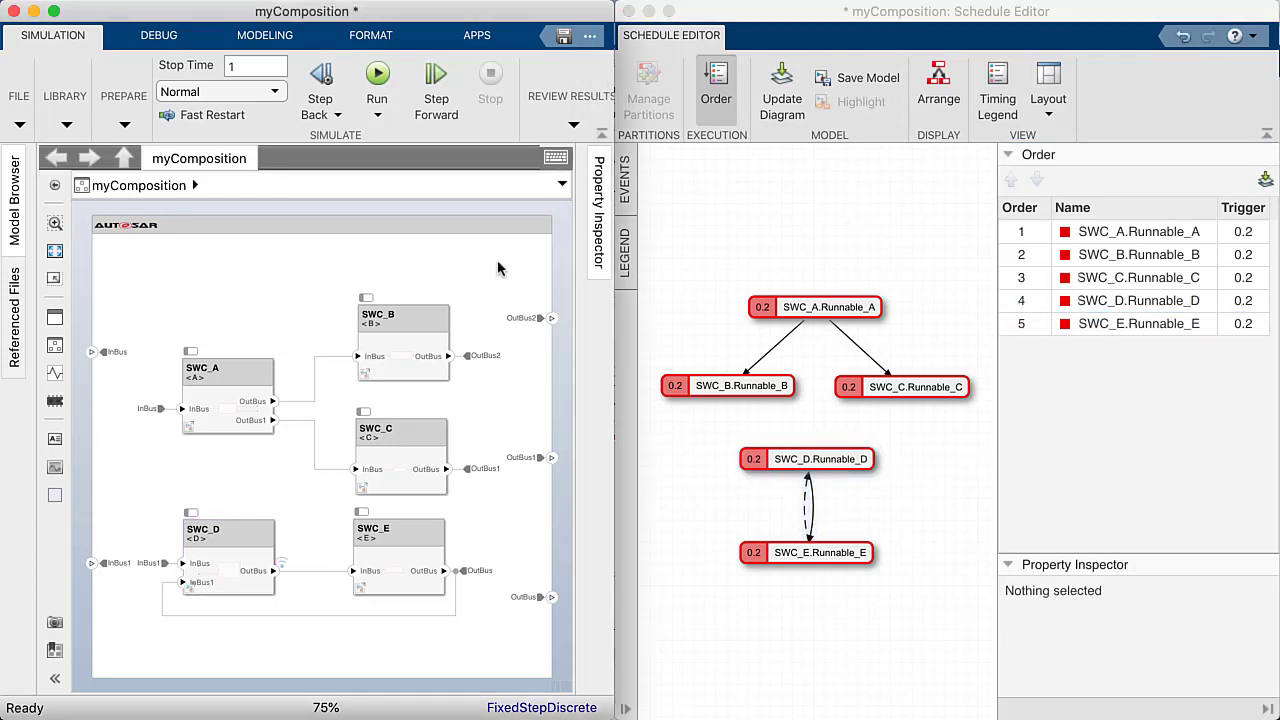
left_click(286, 36)
left_click(539, 124)
left_click(535, 182)
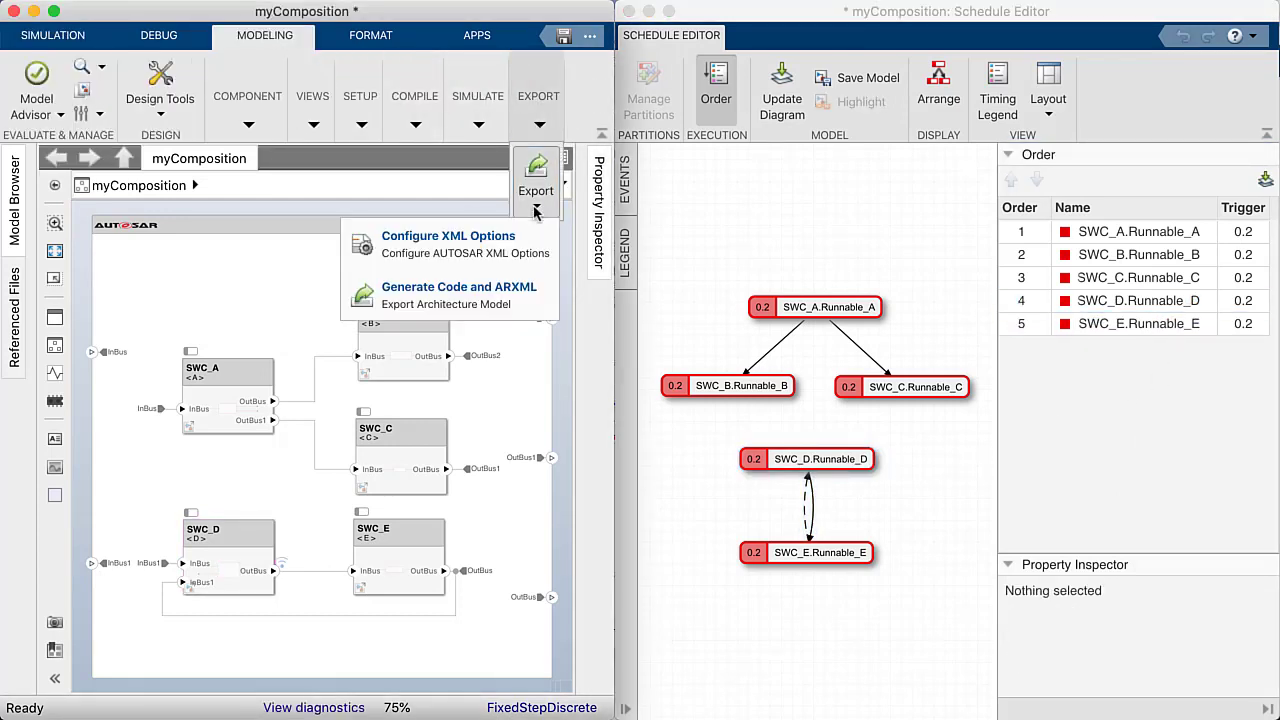
left_click(530, 300)
left_click(752, 414)
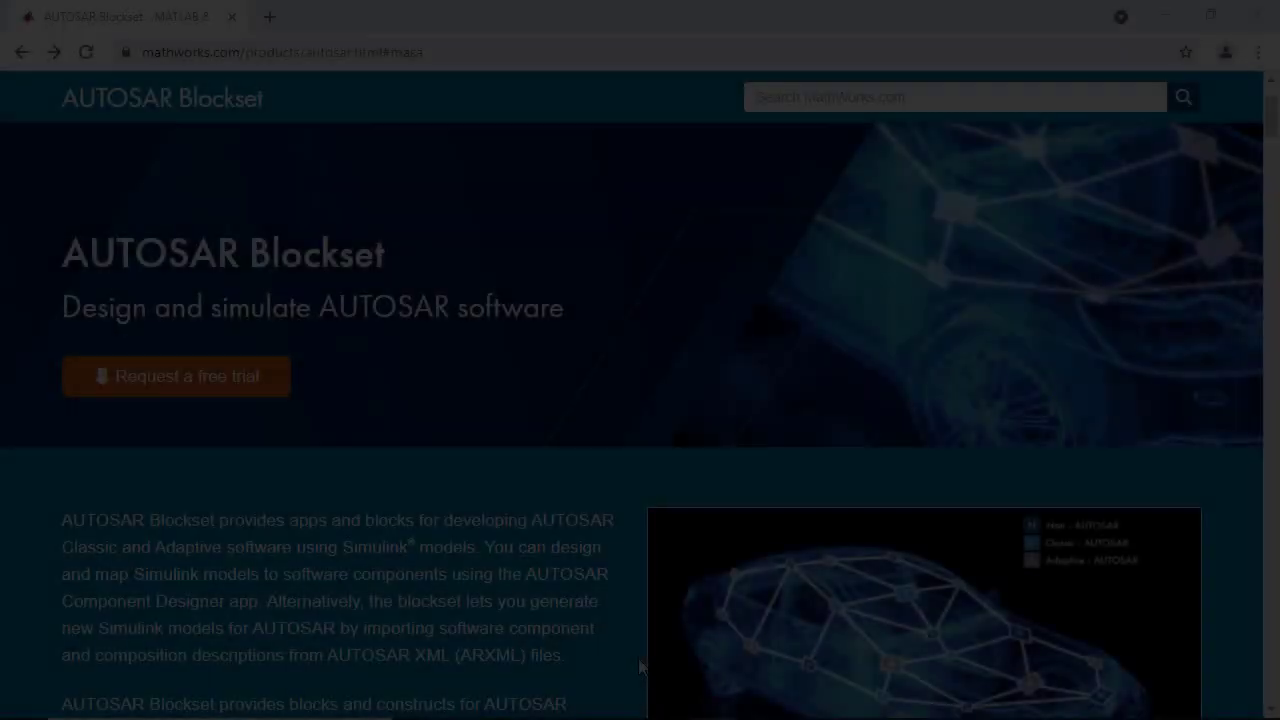
- Go through Modeling AUTOSAR Software Architecture to the 'Configure AUTOSAR Scheduling and Simulation' documentation page
scroll(638, 658, "down", 7)
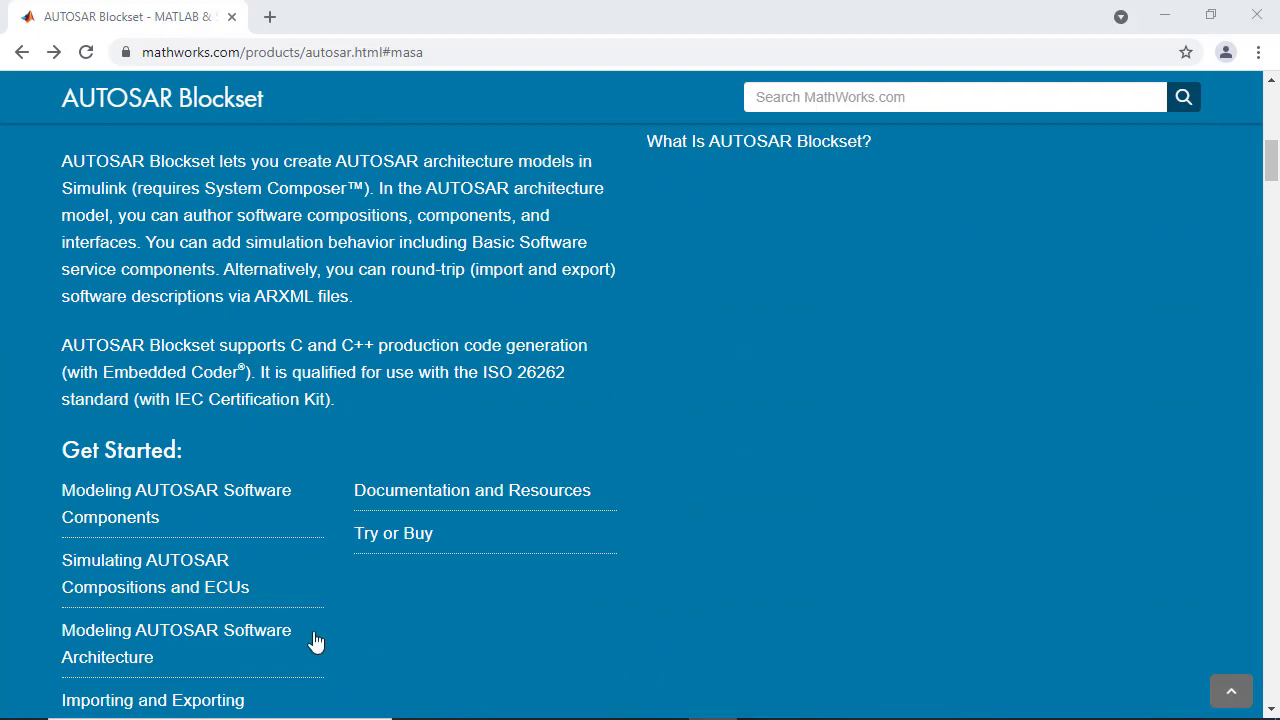
left_click(280, 637)
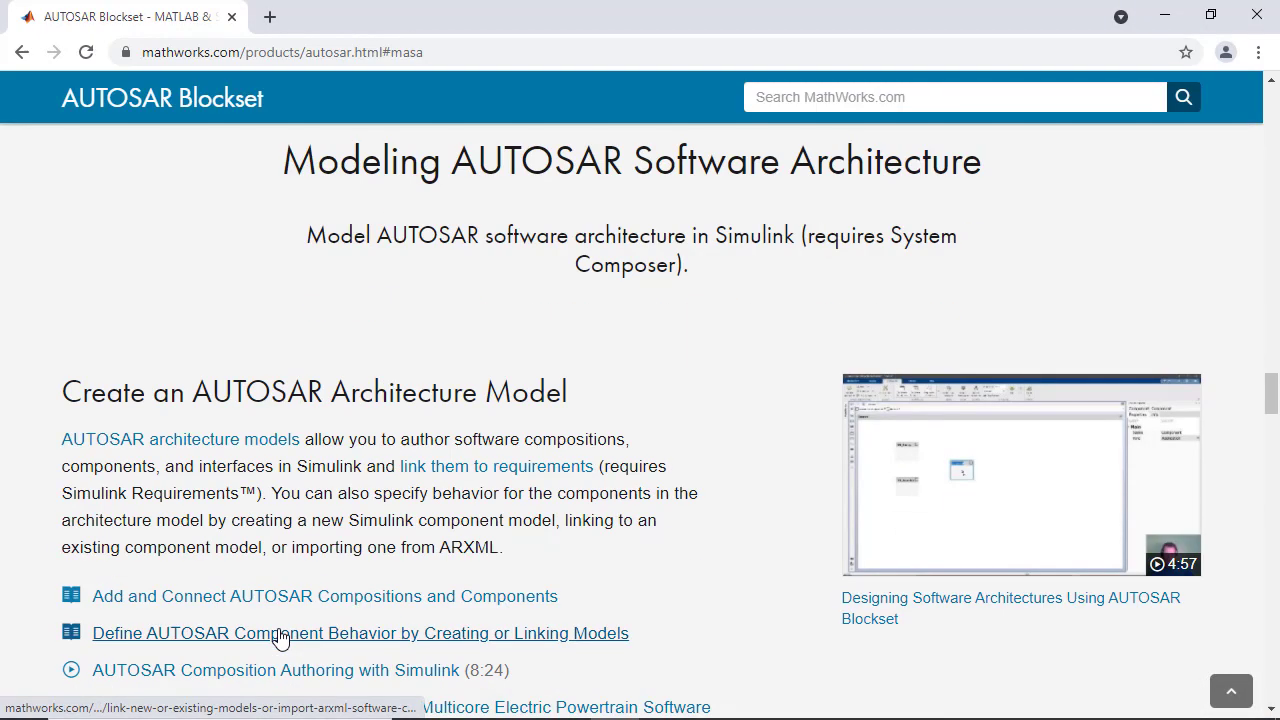
scroll(280, 637, "down", 4)
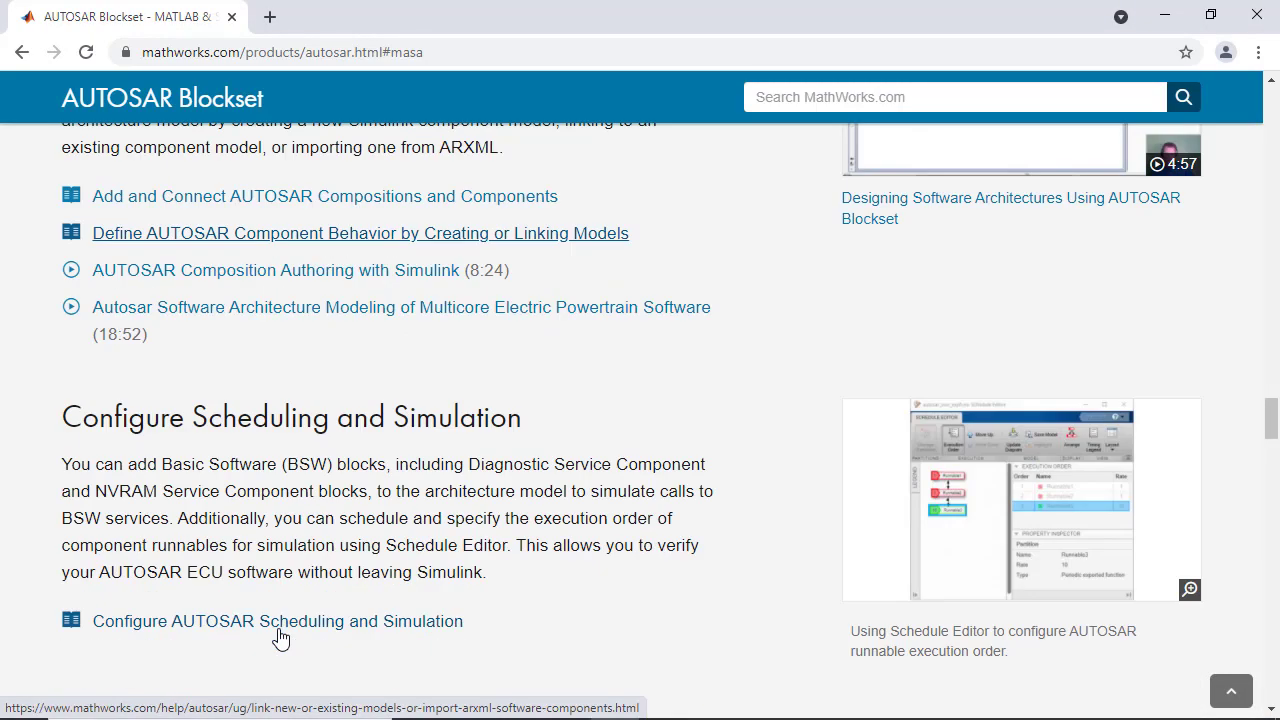
left_click(280, 635)
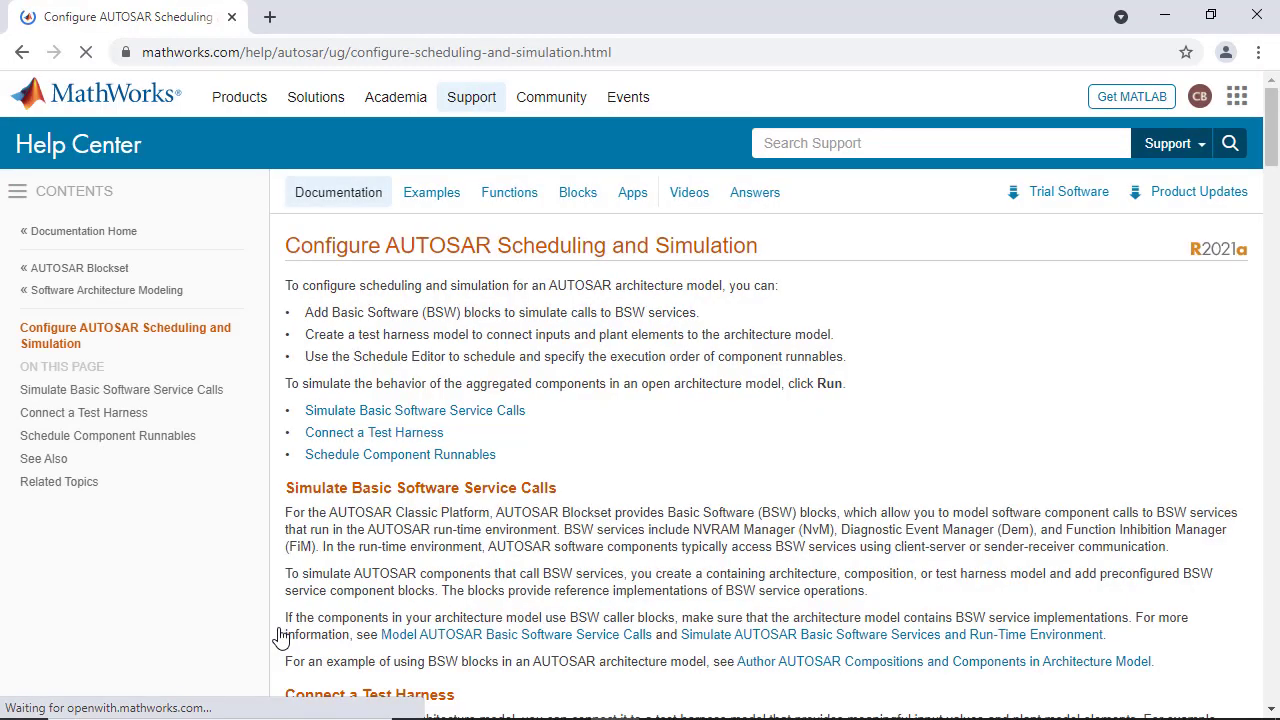